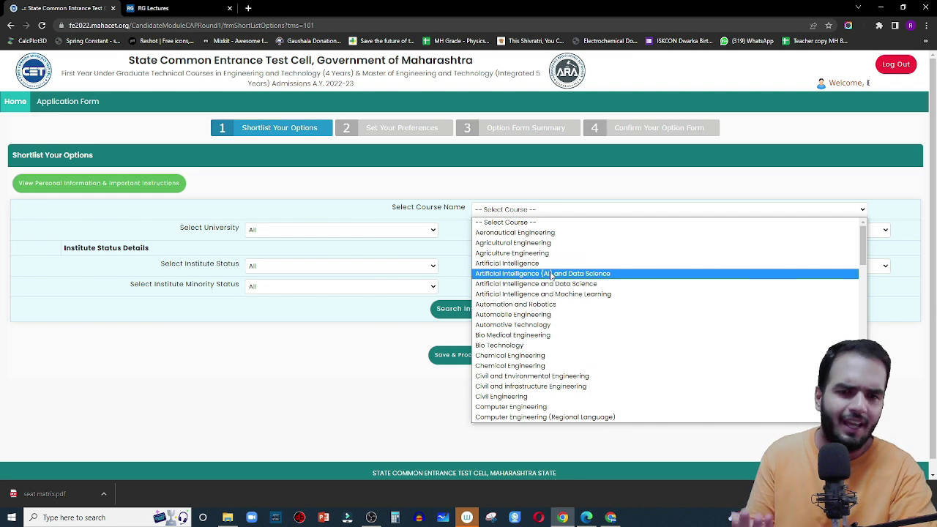
Search for institutes offering Artificial Intelligence (AI) and Data Science under Mumbai University
click(550, 274)
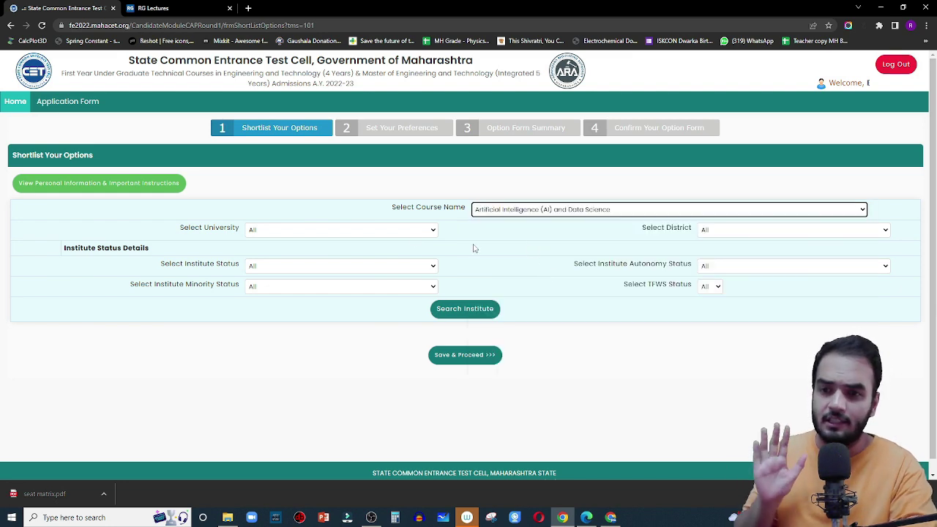
click(367, 232)
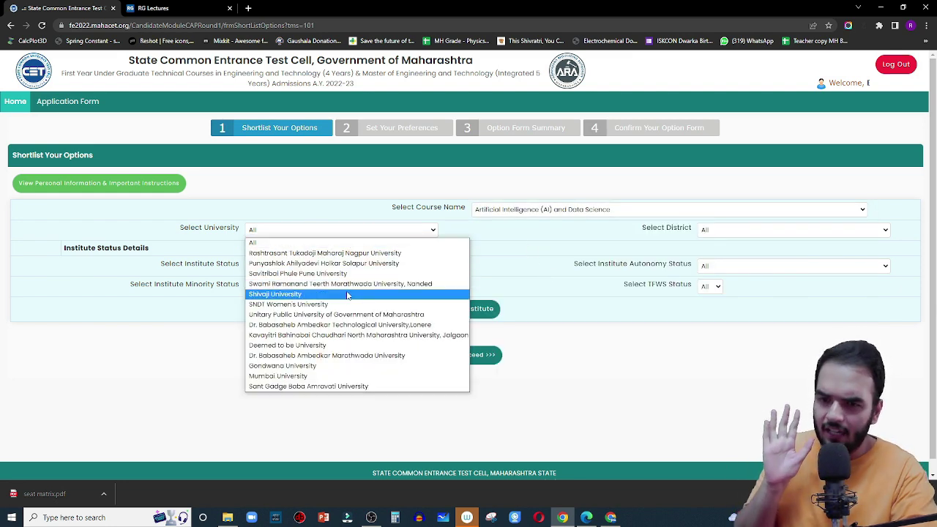
click(322, 375)
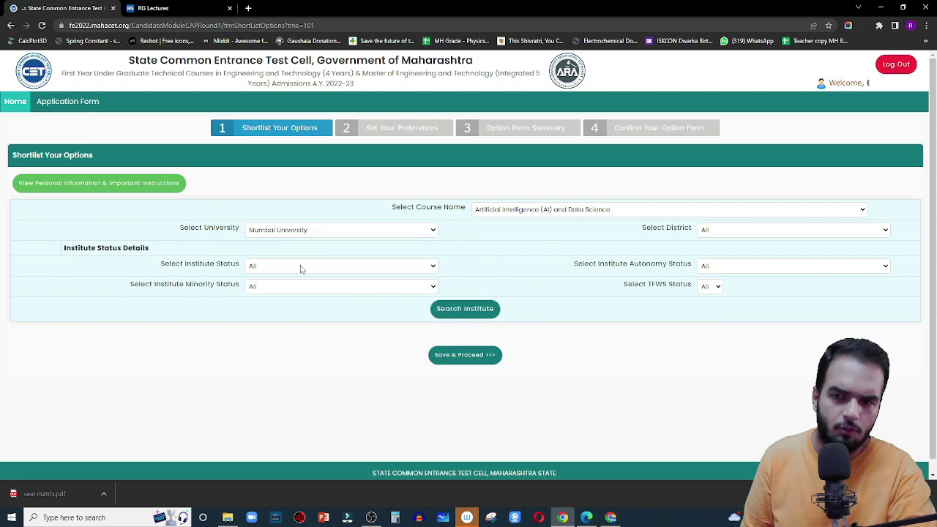
click(465, 309)
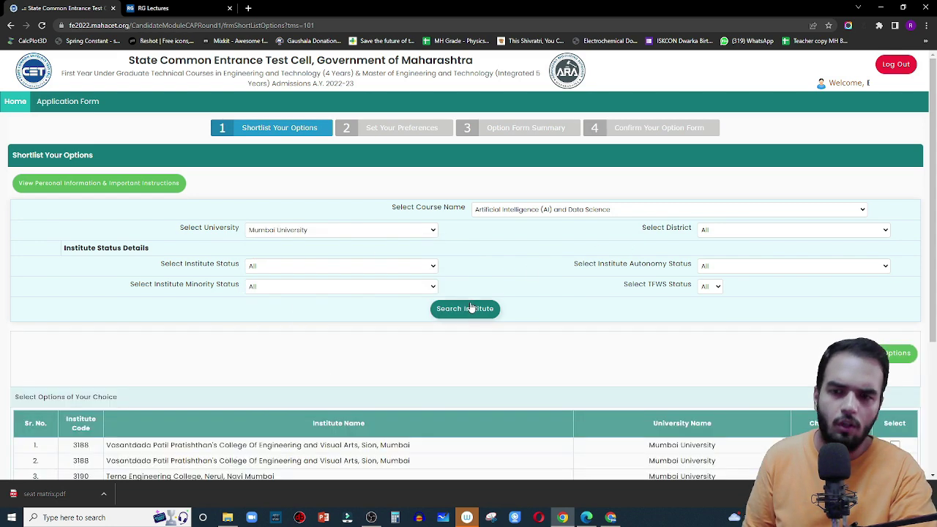
scroll(408, 285, down, 1)
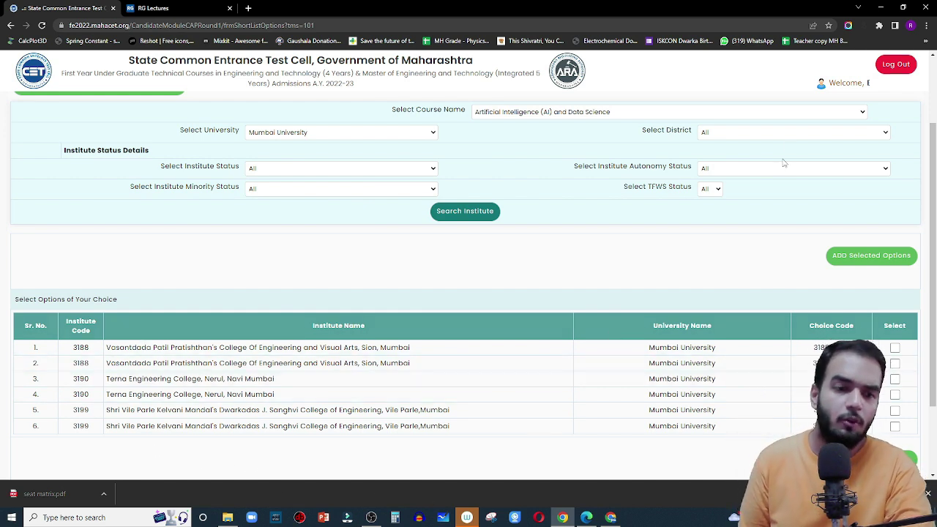
Enlarge the page by three zoom levels and bring the full list of institute options into view
click(926, 25)
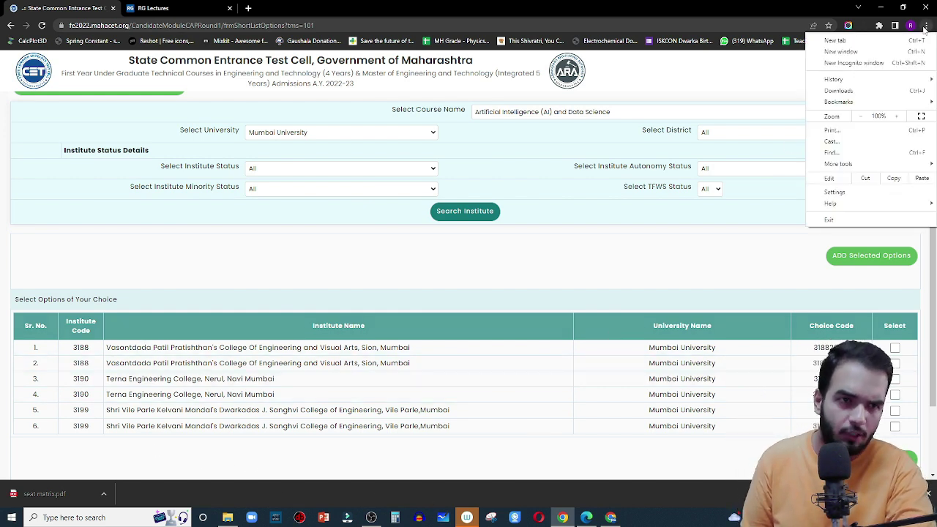
click(896, 116)
click(896, 116)
click(897, 116)
click(733, 293)
scroll(733, 293, down, 1)
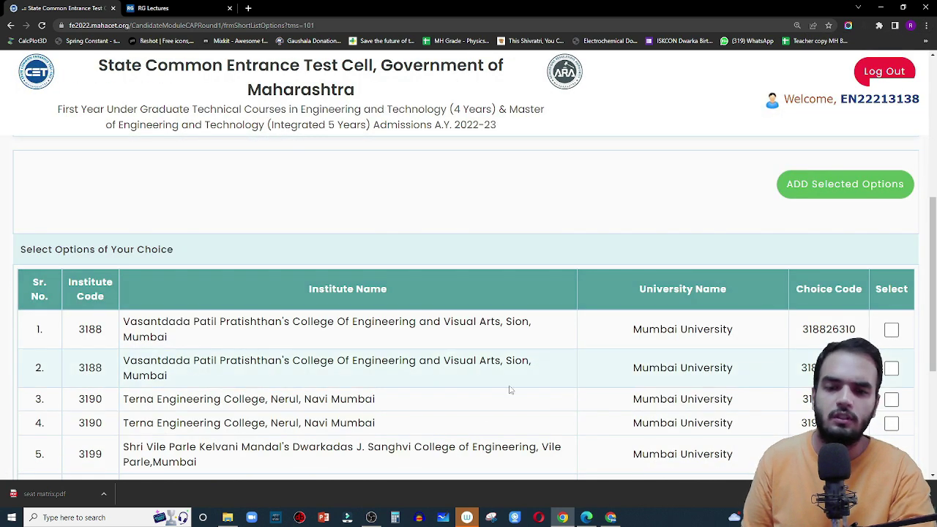
scroll(656, 417, down, 2)
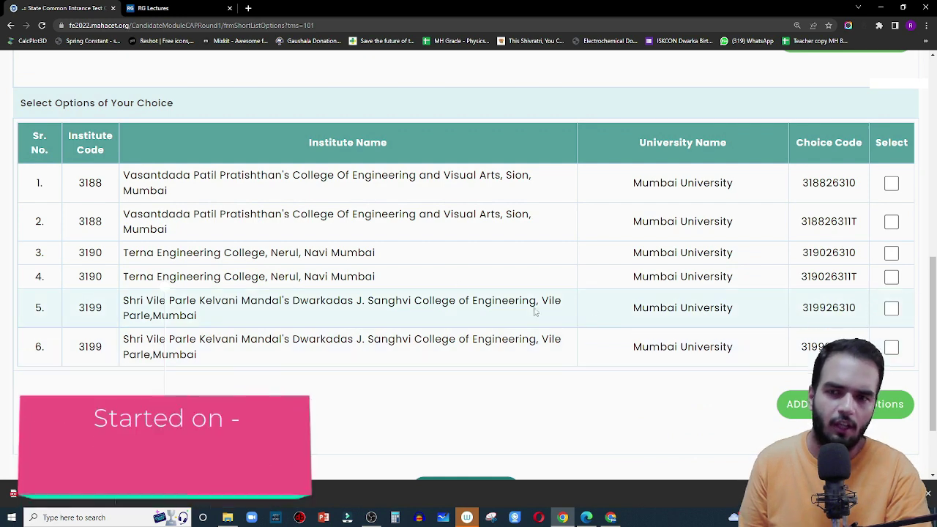
Select both Vasantdada Patil Pratishthan's College options, choice codes 318826311T and 318826310
click(891, 222)
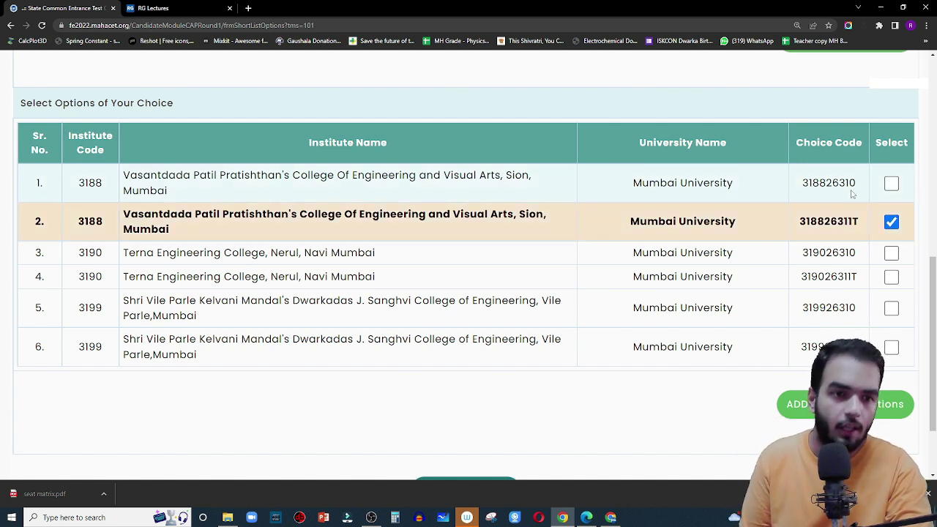
drag(846, 182, 856, 183)
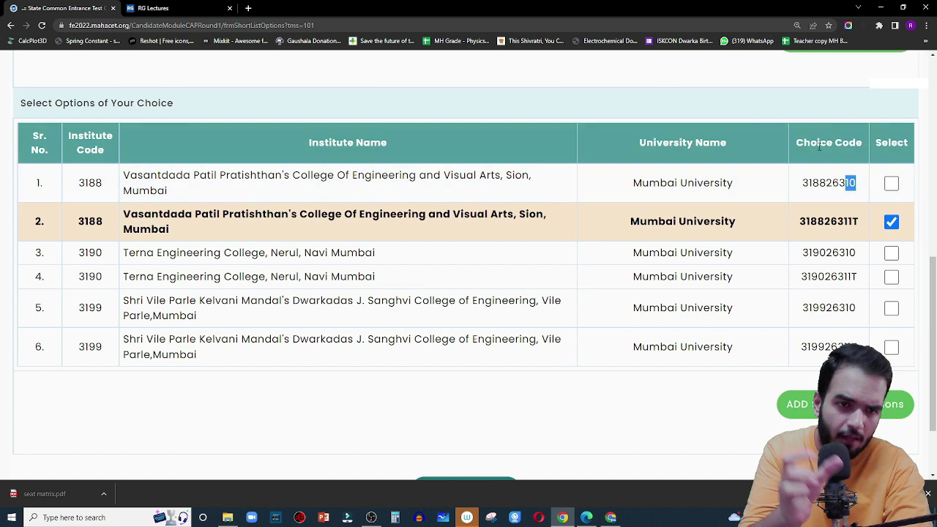
click(892, 183)
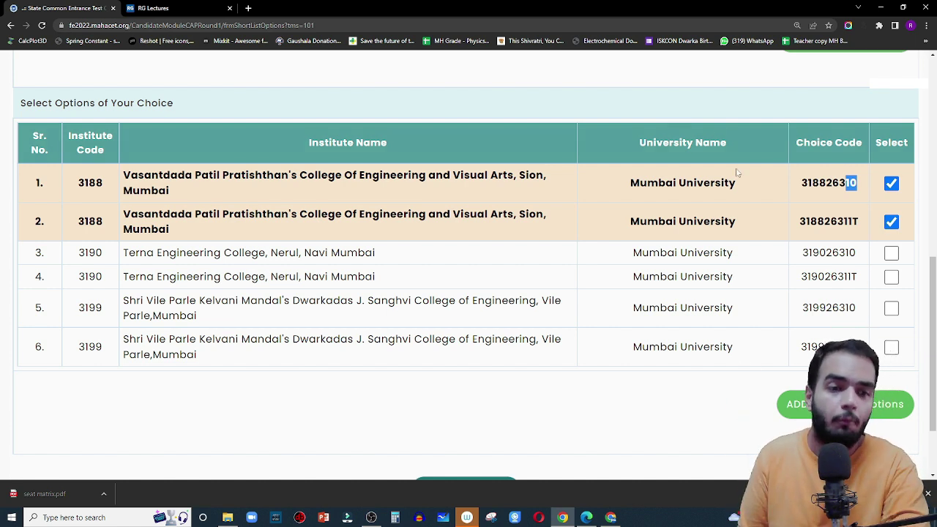
scroll(761, 211, down, 1)
drag(847, 204, 857, 206)
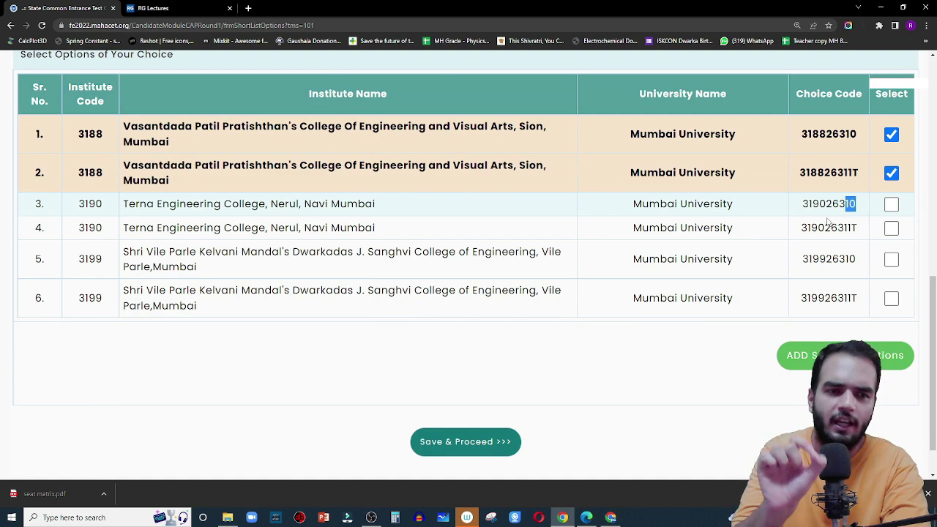
Reduce the page zoom by one level and return to the institute search filters
scroll(597, 254, up, 5)
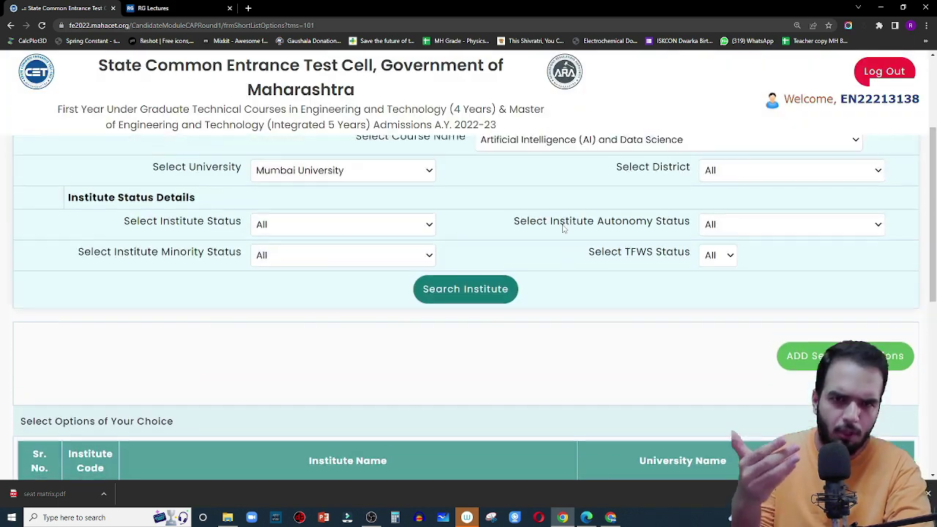
scroll(631, 262, down, 5)
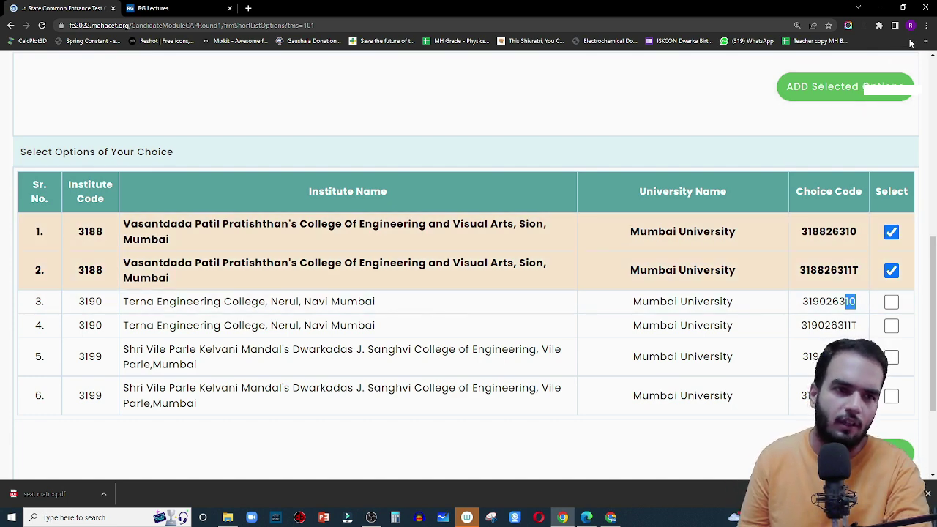
scroll(592, 335, down, 1)
scroll(555, 366, up, 2)
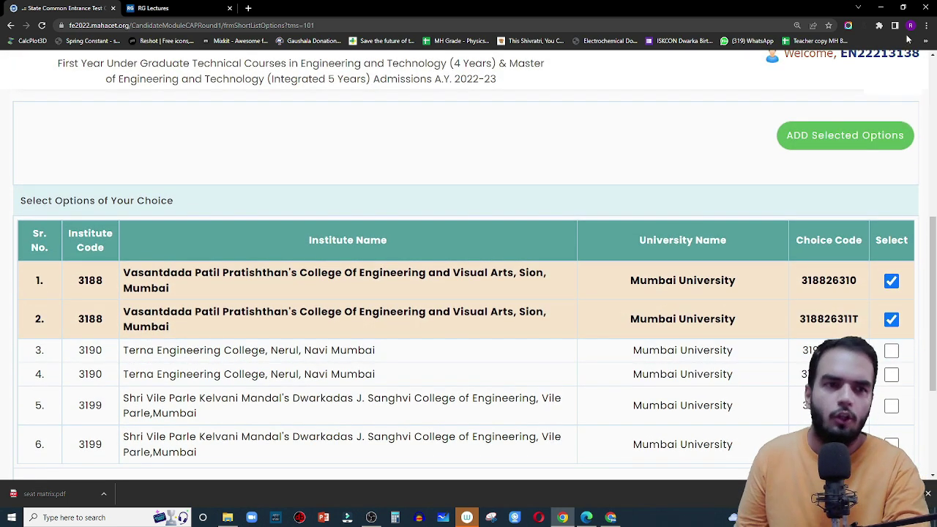
click(925, 25)
click(860, 117)
click(693, 254)
scroll(692, 253, up, 3)
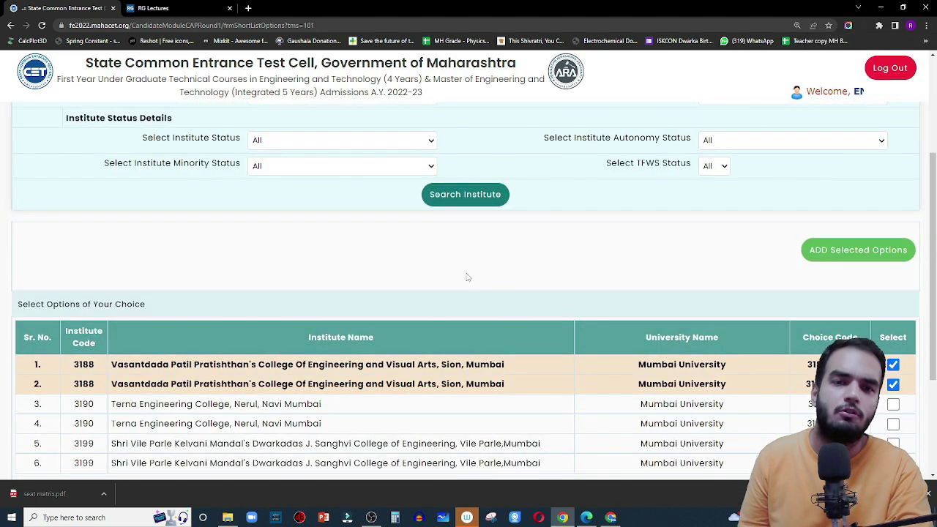
scroll(304, 164, up, 2)
Search for Computer Science and Engineering (IoT) institutes across all universities with TFWS status set to Yes
click(537, 169)
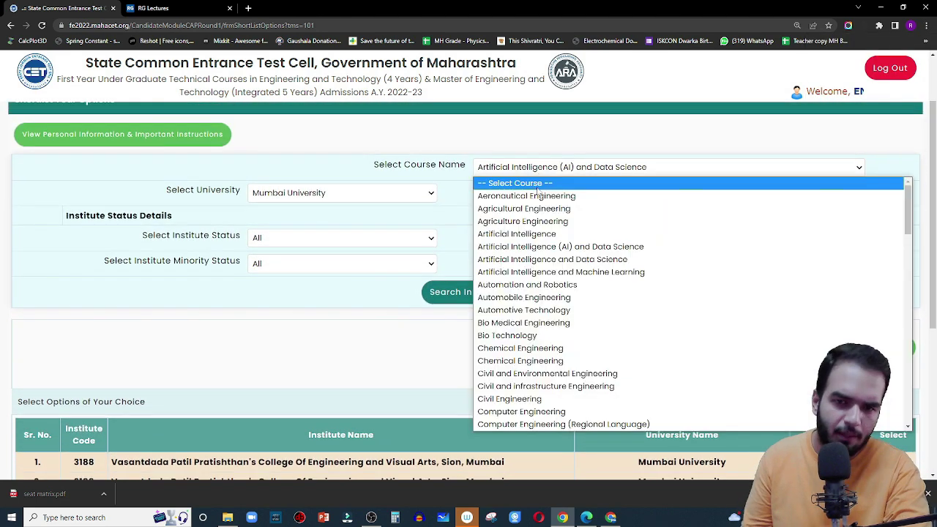
scroll(543, 322, down, 3)
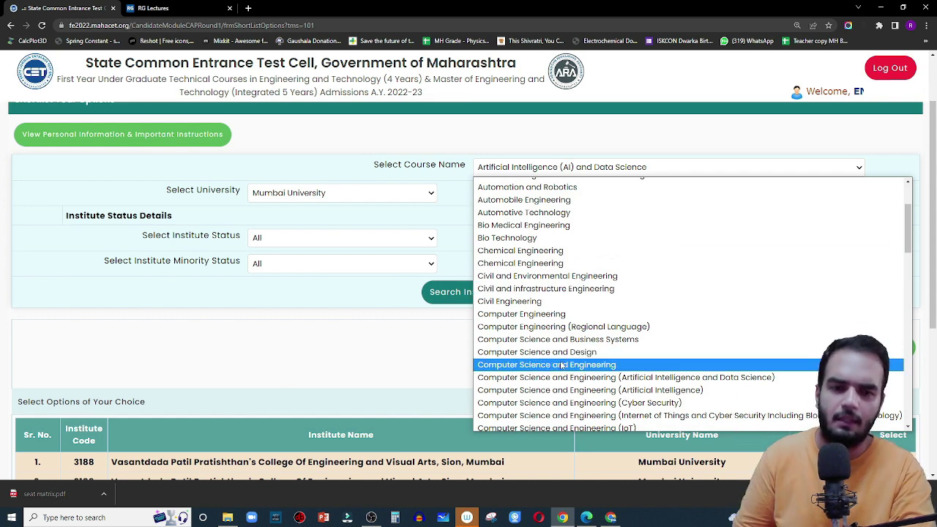
scroll(562, 366, down, 5)
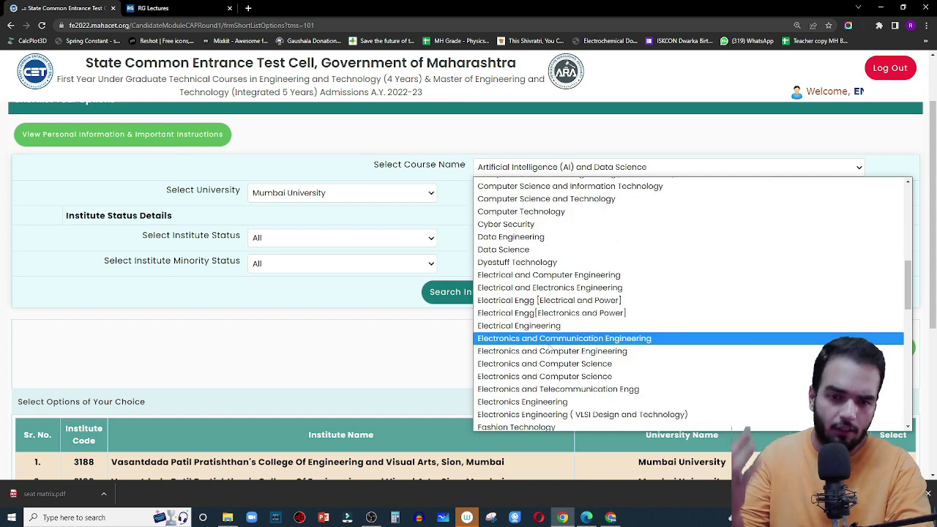
scroll(551, 342, down, 2)
scroll(556, 306, up, 6)
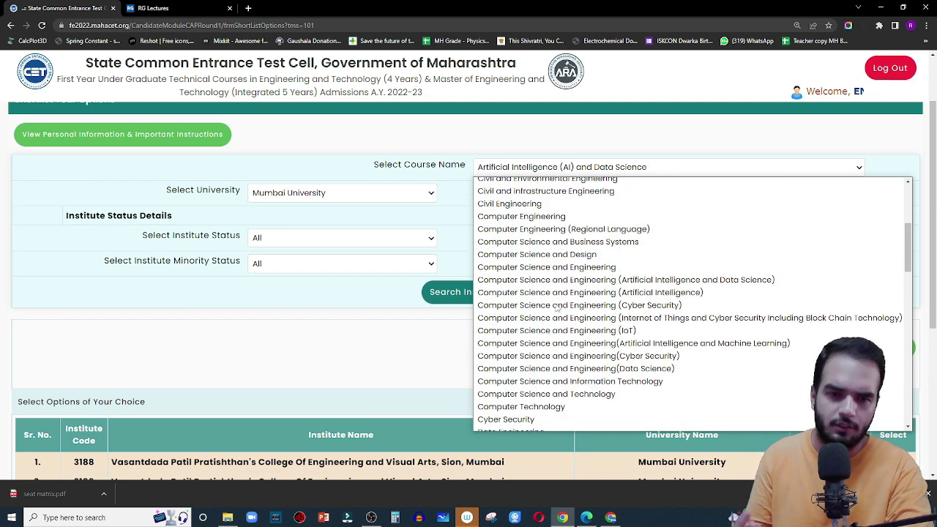
click(608, 331)
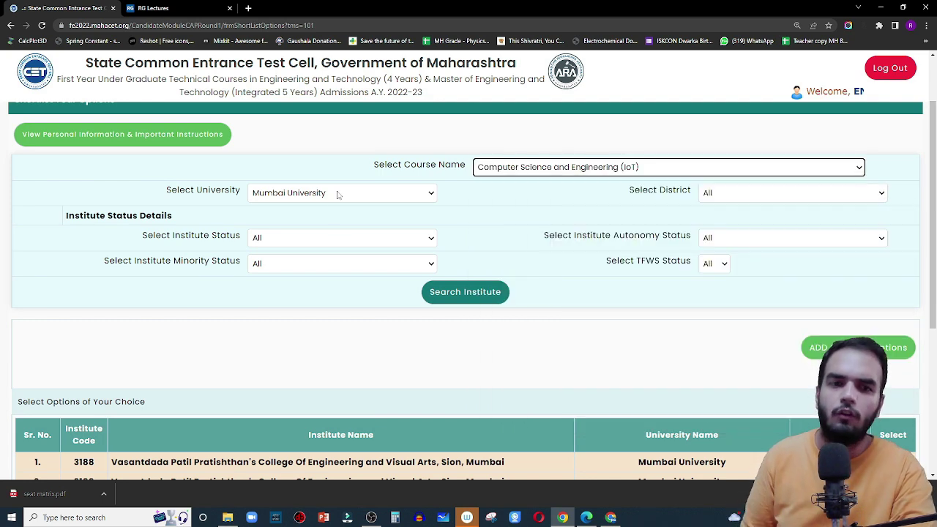
click(714, 265)
click(710, 292)
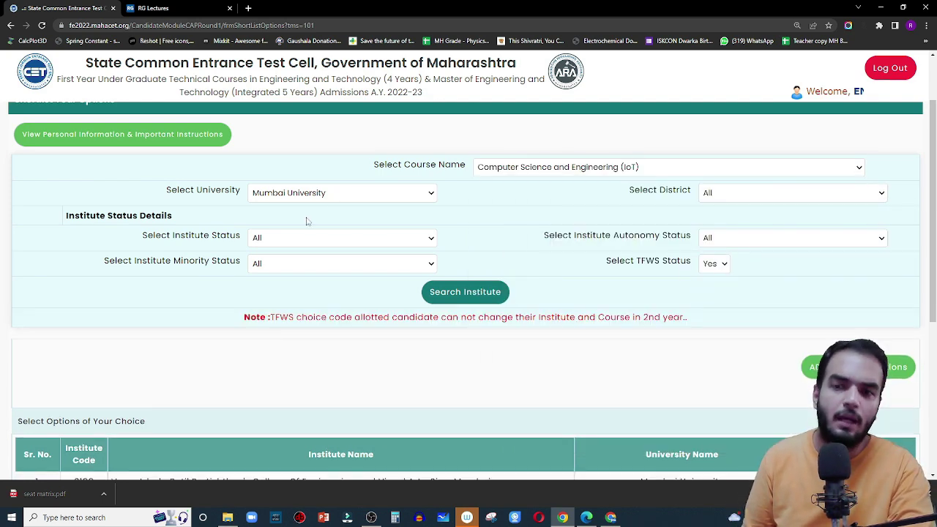
click(287, 198)
click(284, 211)
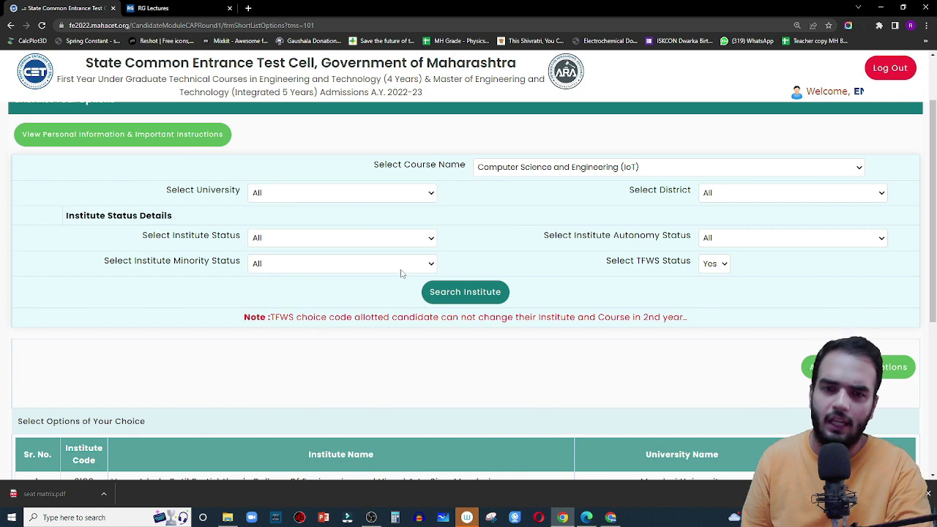
click(460, 291)
Examine the institutes found and their choice codes, and check the available institute minority status choices
scroll(475, 310, down, 2)
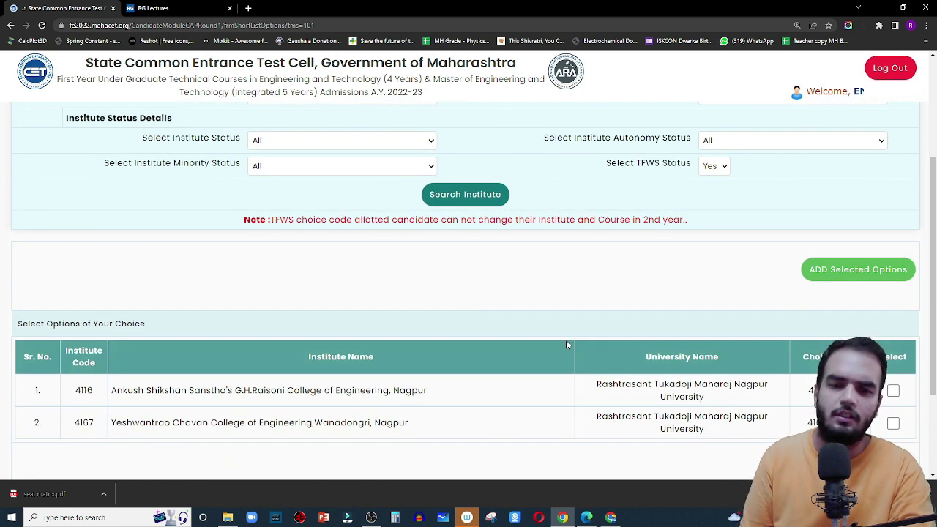
scroll(566, 340, down, 2)
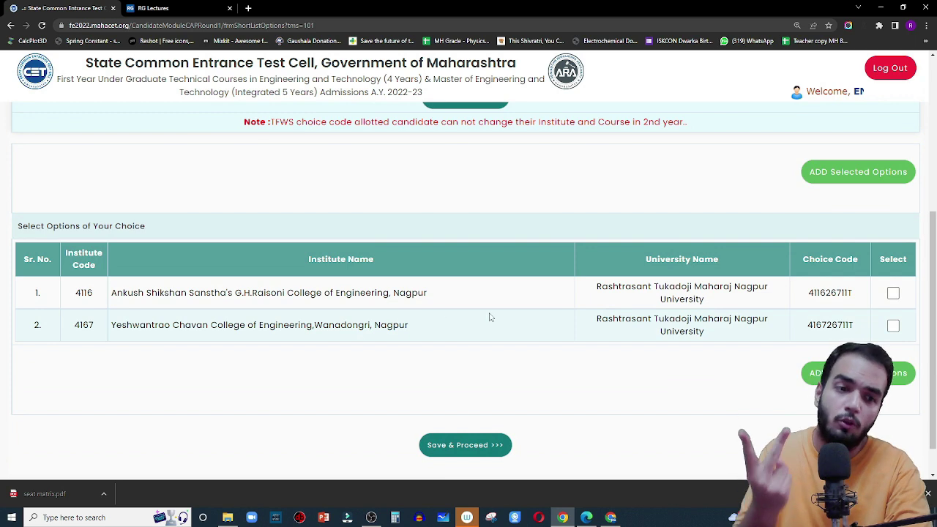
scroll(493, 318, up, 3)
scroll(481, 326, down, 2)
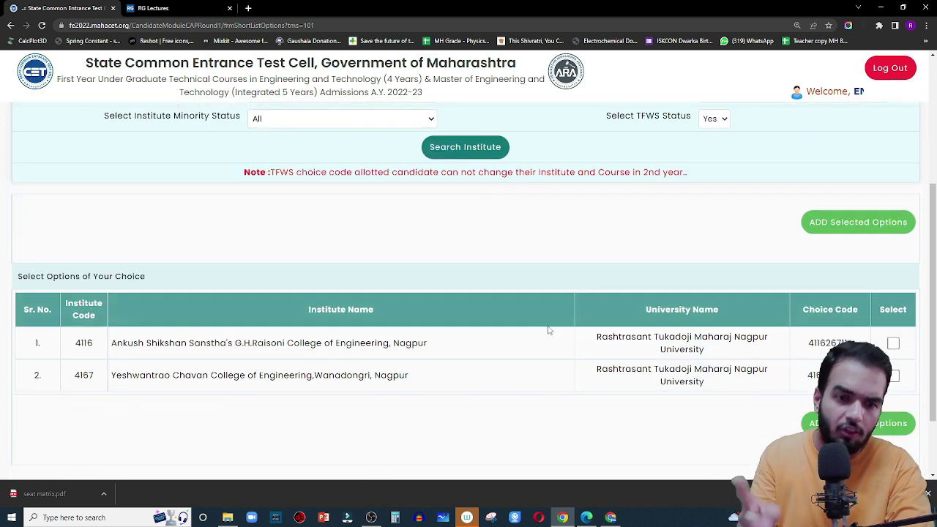
scroll(568, 346, up, 2)
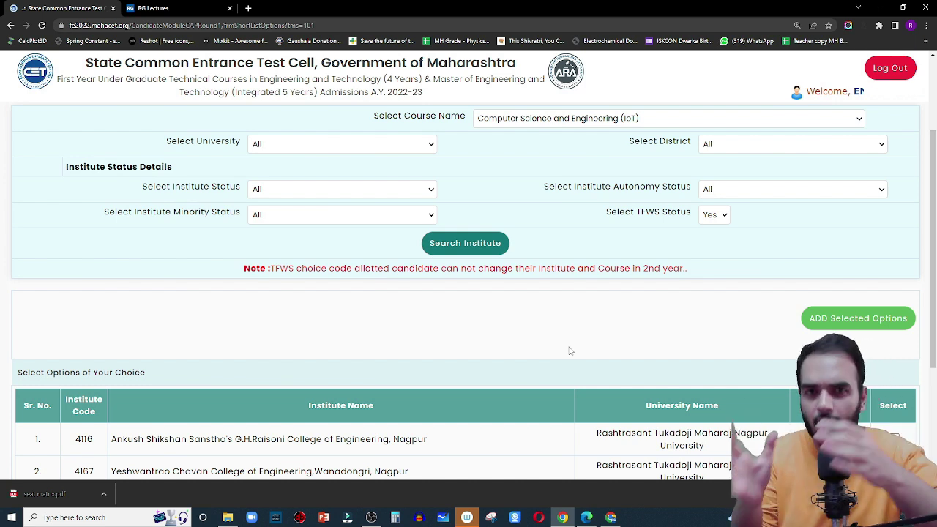
click(372, 214)
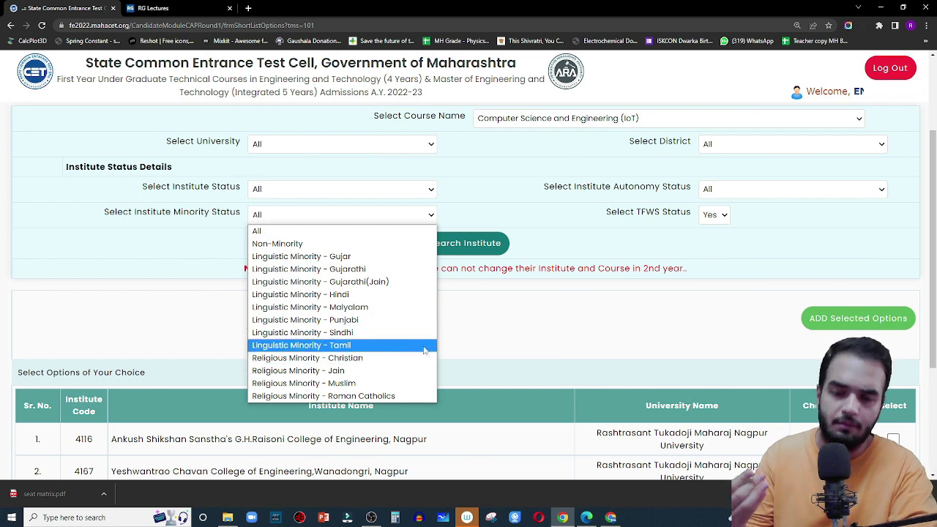
click(493, 332)
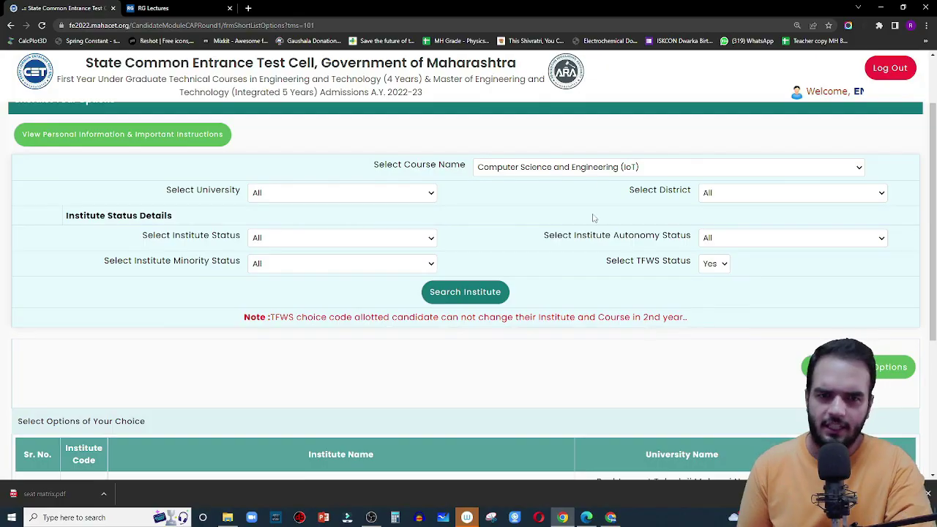
Search for Computer Engineering institutes under Mumbai University with TFWS status set to All
click(594, 170)
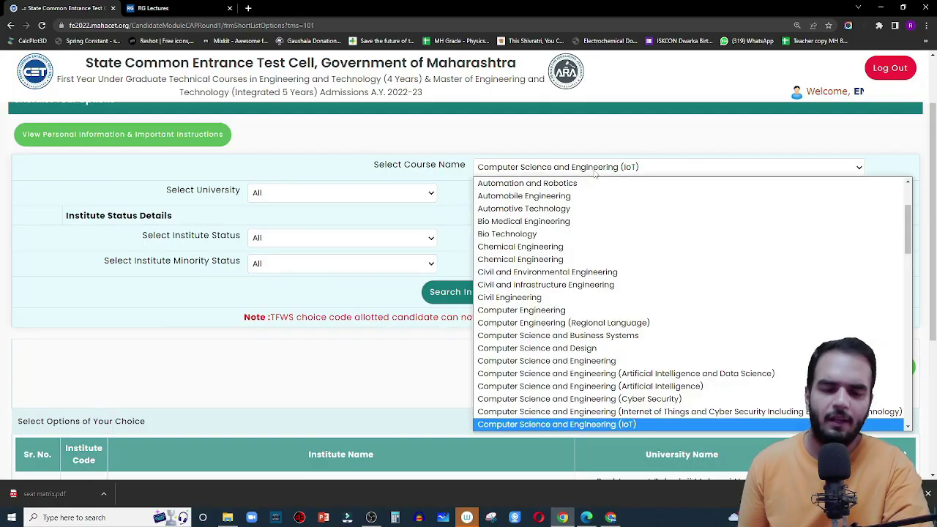
click(592, 313)
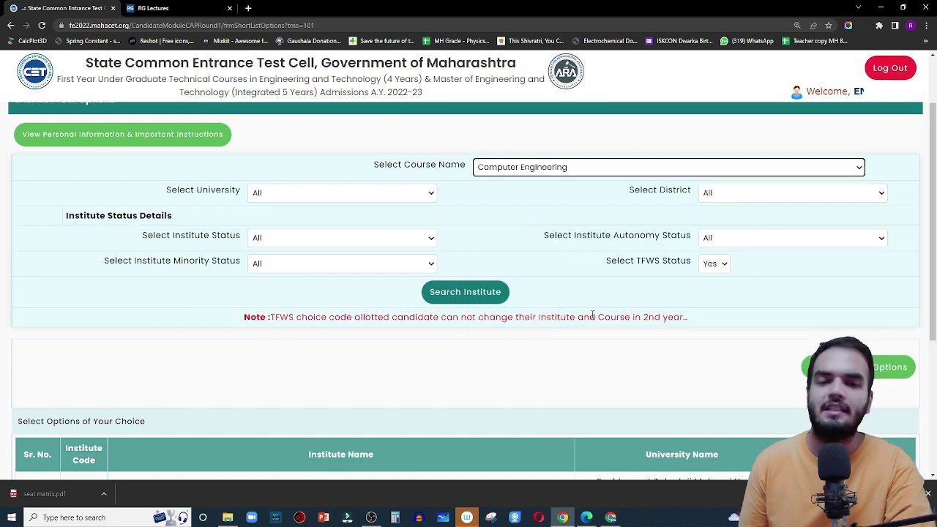
click(315, 193)
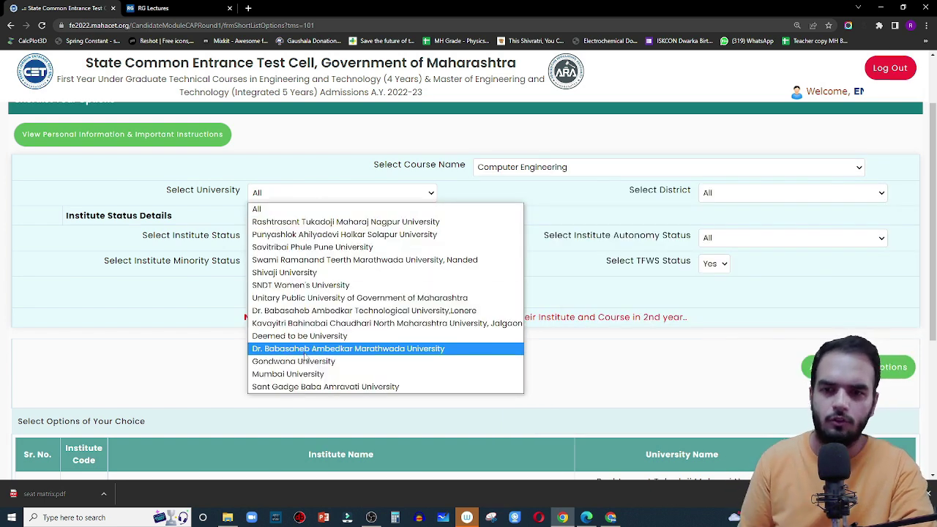
click(326, 248)
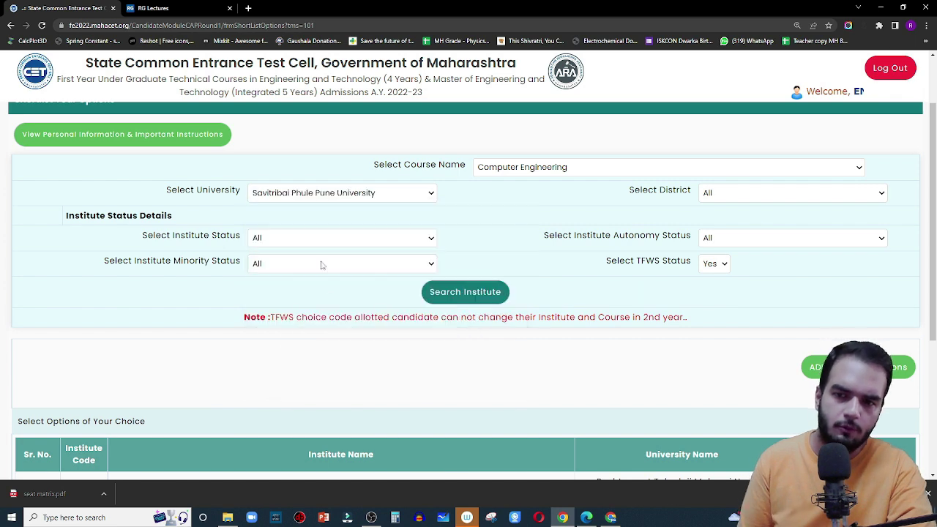
click(375, 196)
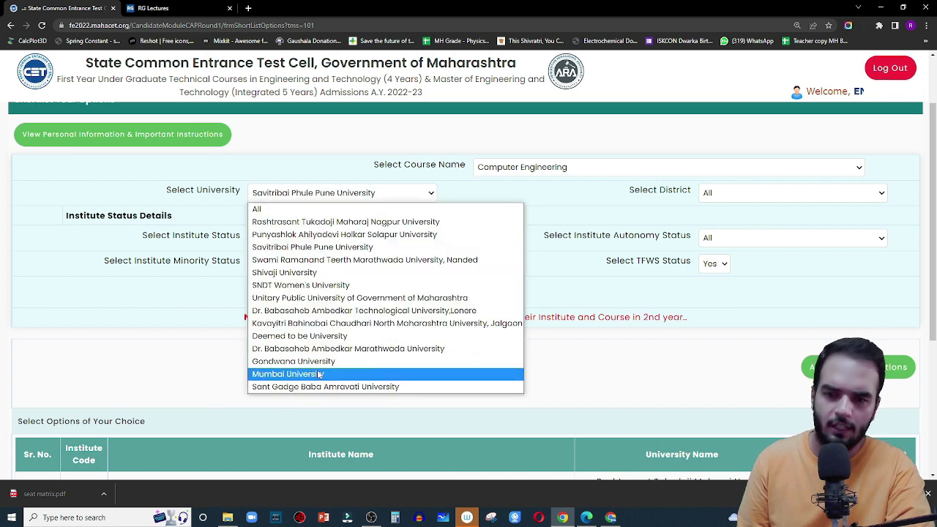
click(320, 374)
click(715, 263)
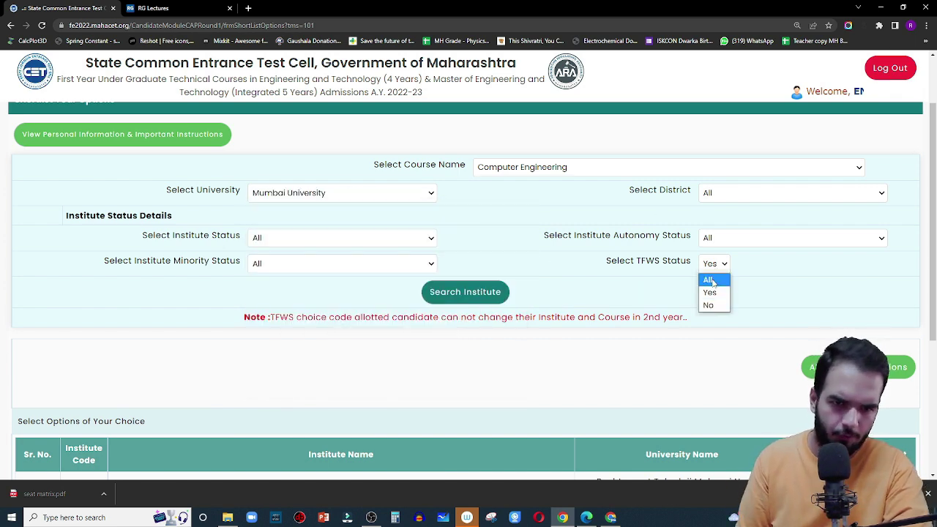
click(710, 282)
click(446, 297)
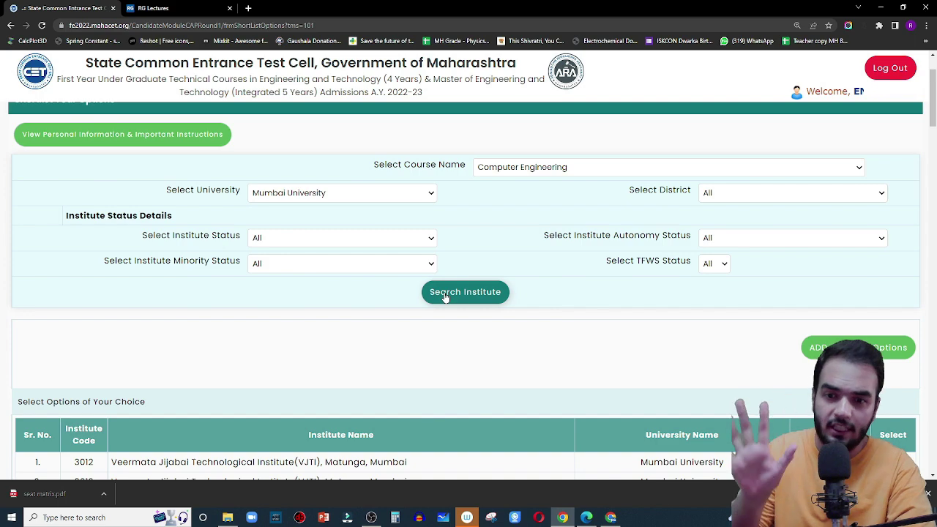
Select both Veermata Jijabai Technological Institute (VJTI) options, choice codes 301224511T and 301224510
scroll(445, 297, down, 3)
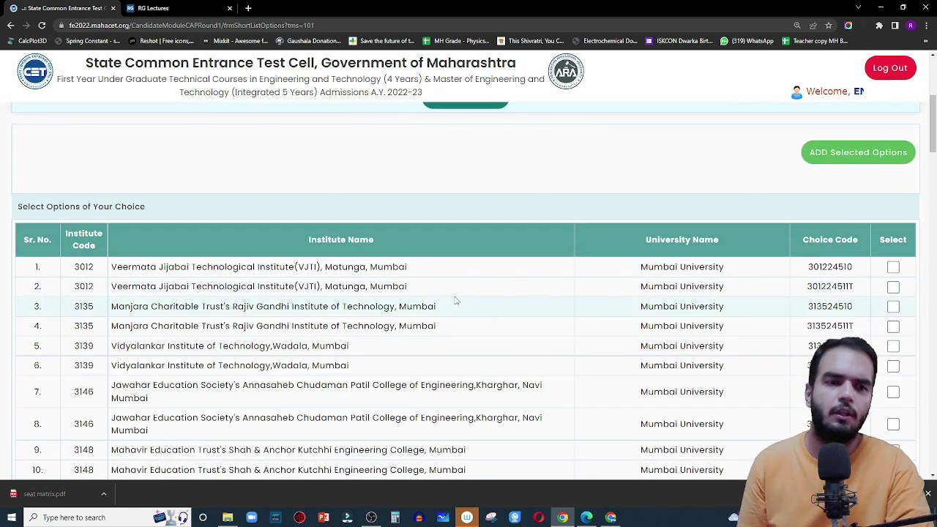
scroll(447, 297, down, 1)
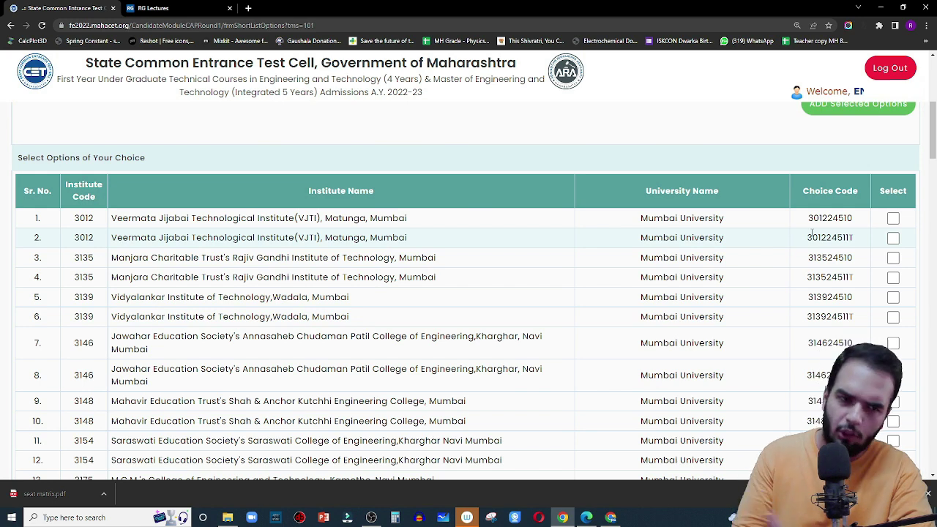
click(893, 239)
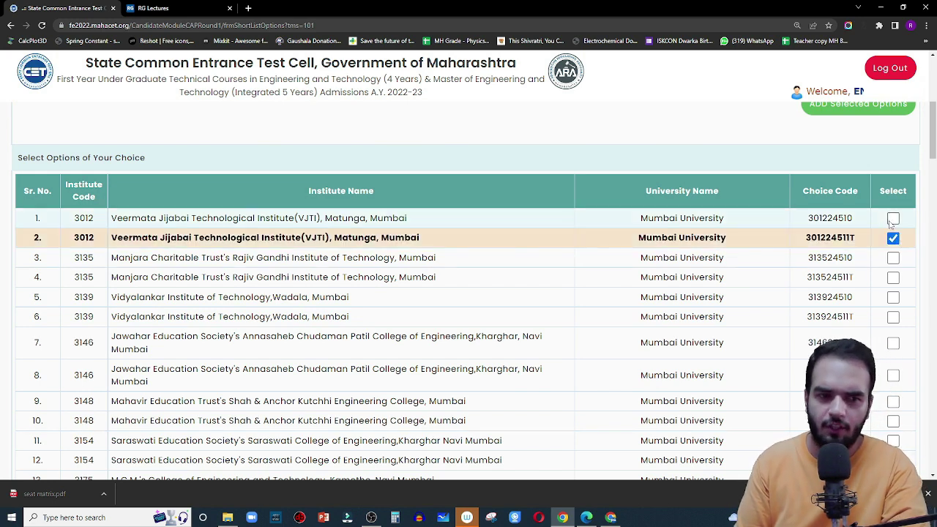
click(894, 218)
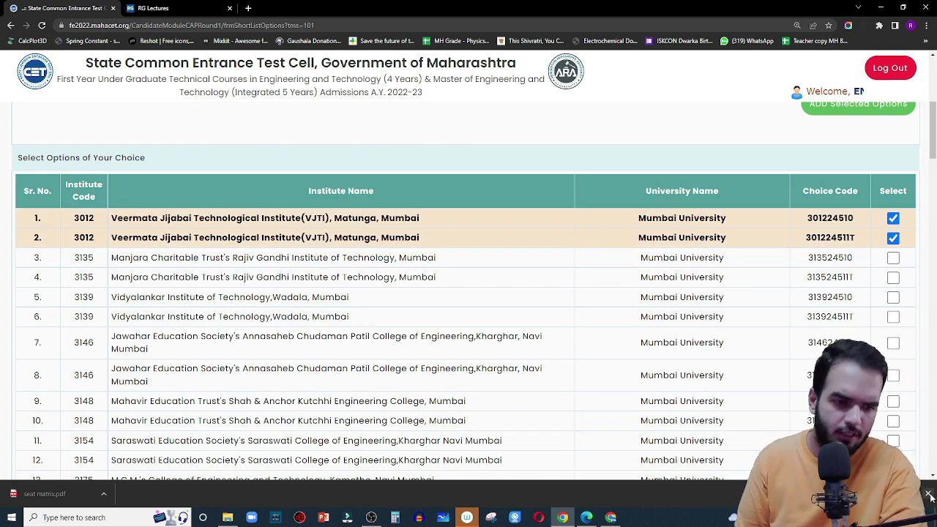
Dismiss the downloads bar and select both Thadomal Shahani Engineering College options, choice codes 318224511T and 318224510
click(929, 495)
scroll(399, 304, down, 1)
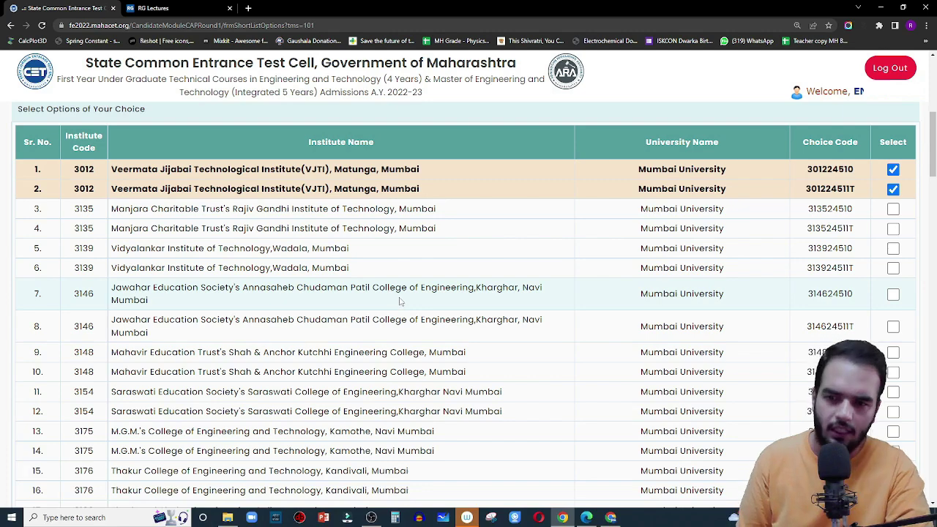
scroll(400, 300, down, 2)
scroll(400, 292, down, 3)
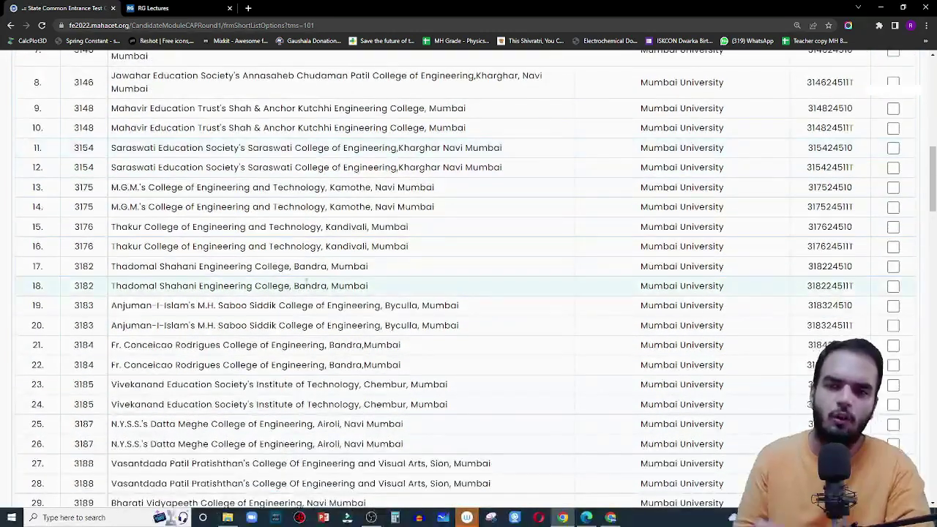
click(894, 286)
click(895, 268)
Select both Vivekanand Education Society's Institute of Technology options, choice codes 318524511T and 318524510
scroll(564, 305, down, 2)
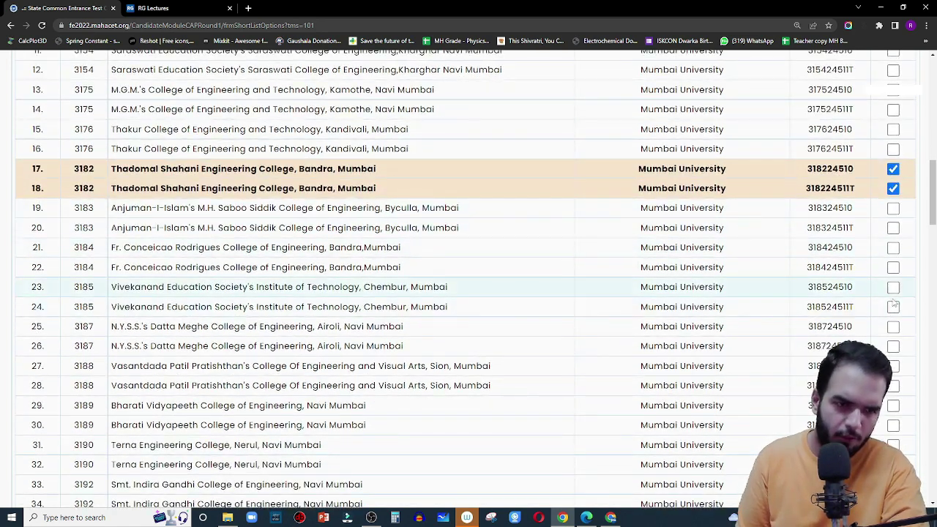
click(893, 307)
click(894, 287)
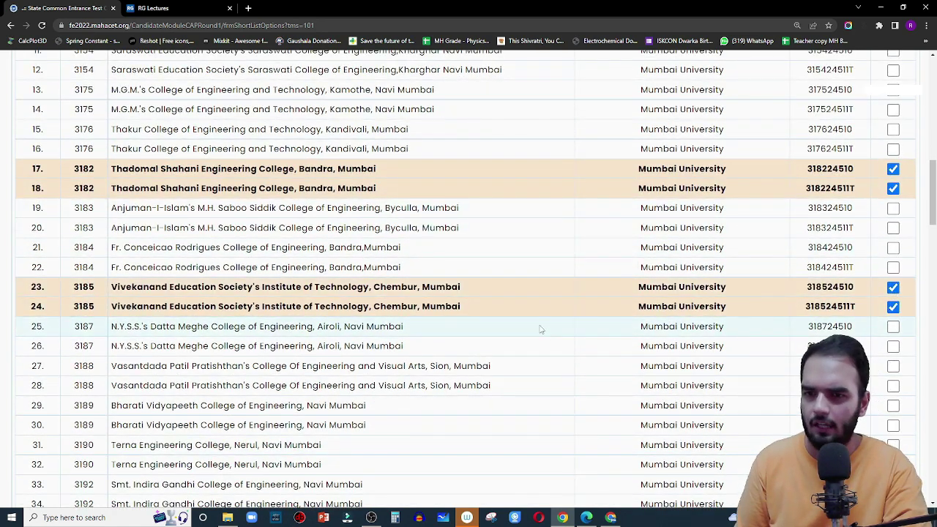
Select both Terna Engineering College options, choice codes 319024511T and 319024510
scroll(212, 249, down, 1)
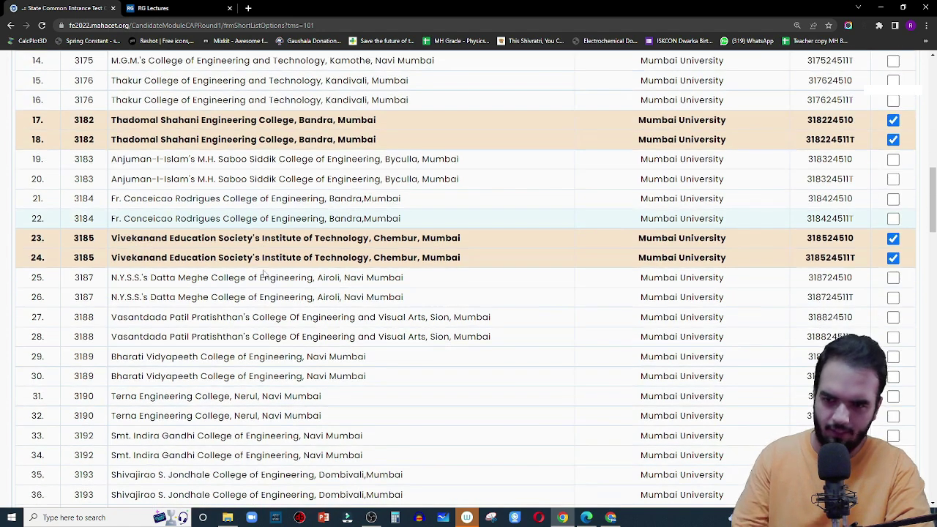
scroll(197, 227, down, 4)
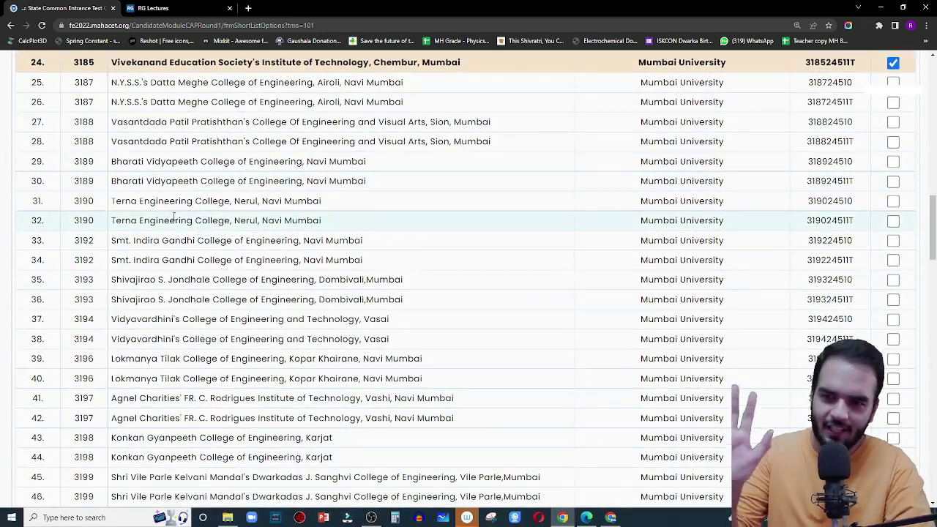
click(893, 221)
click(894, 203)
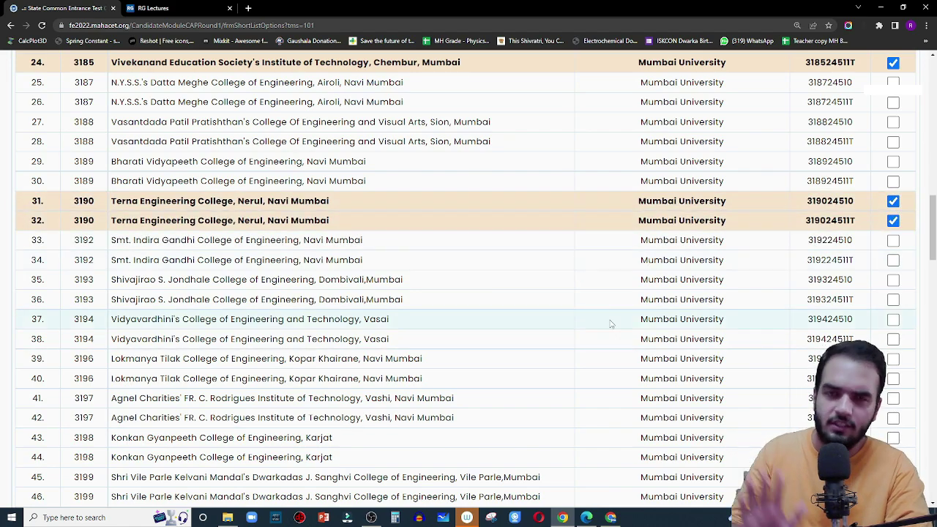
Review the selected and remaining Mumbai University institutes and consult the 2022 engineering cut-off list in the Course Builder window
scroll(608, 324, up, 3)
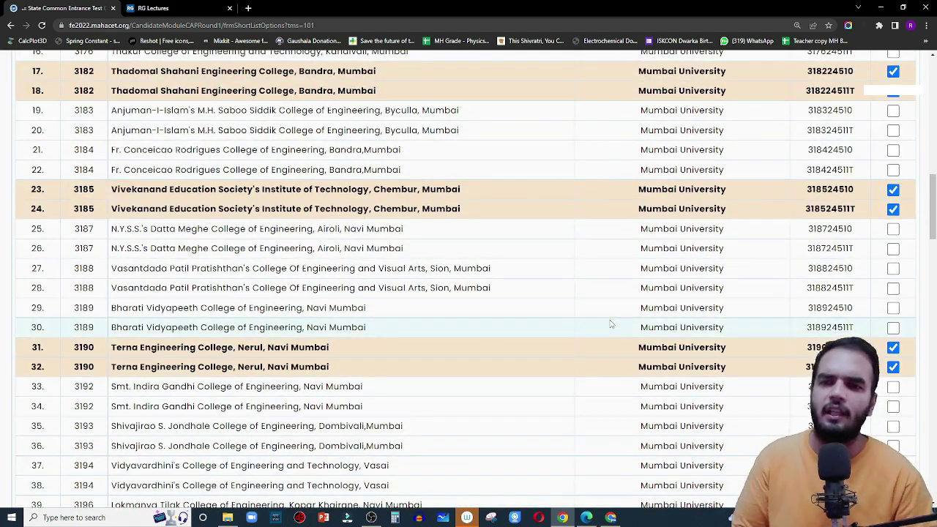
scroll(610, 325, up, 4)
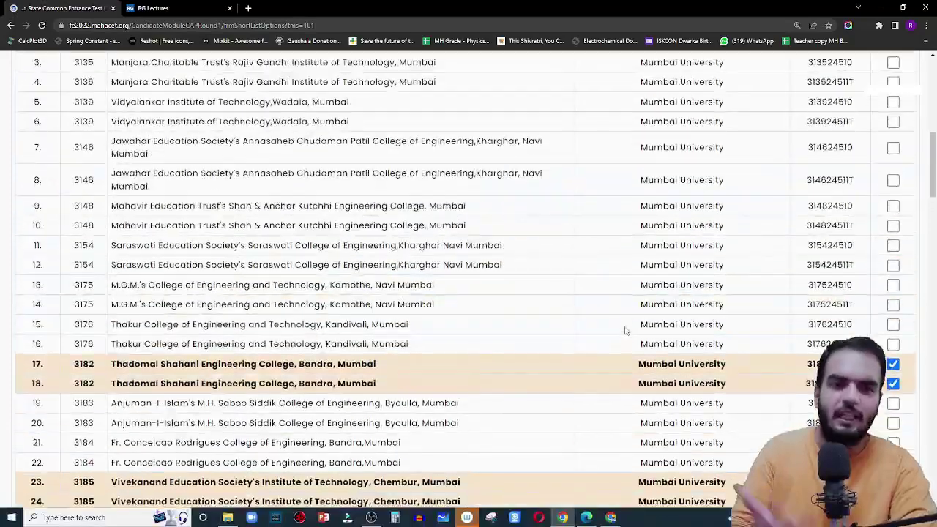
scroll(625, 331, up, 2)
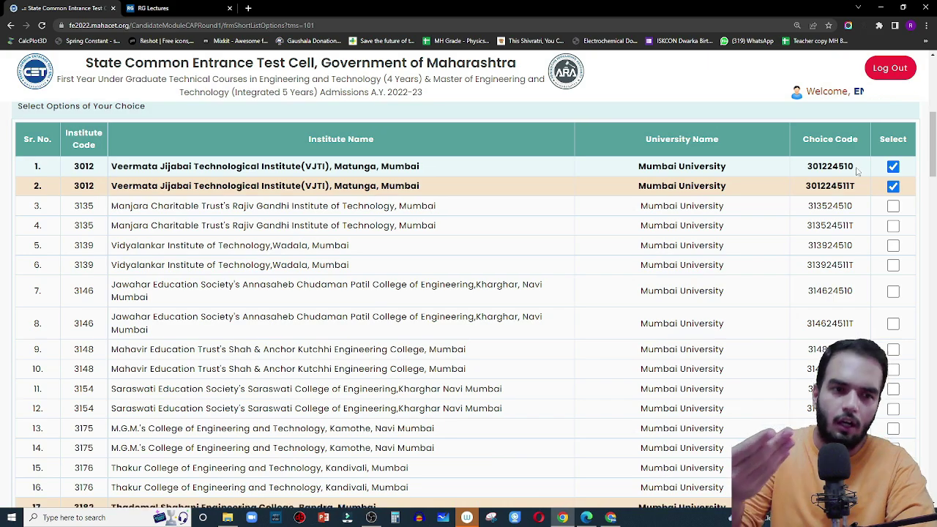
scroll(865, 300, down, 10)
scroll(865, 300, down, 3)
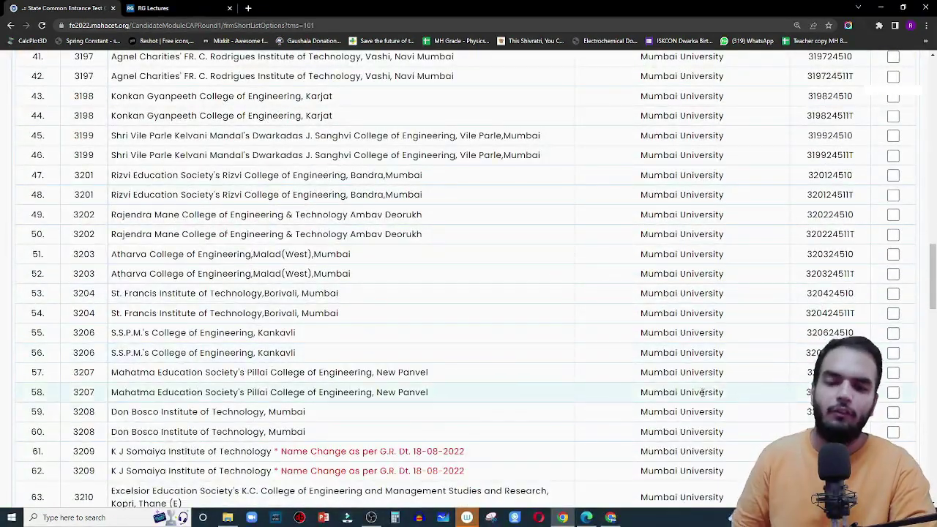
click(611, 518)
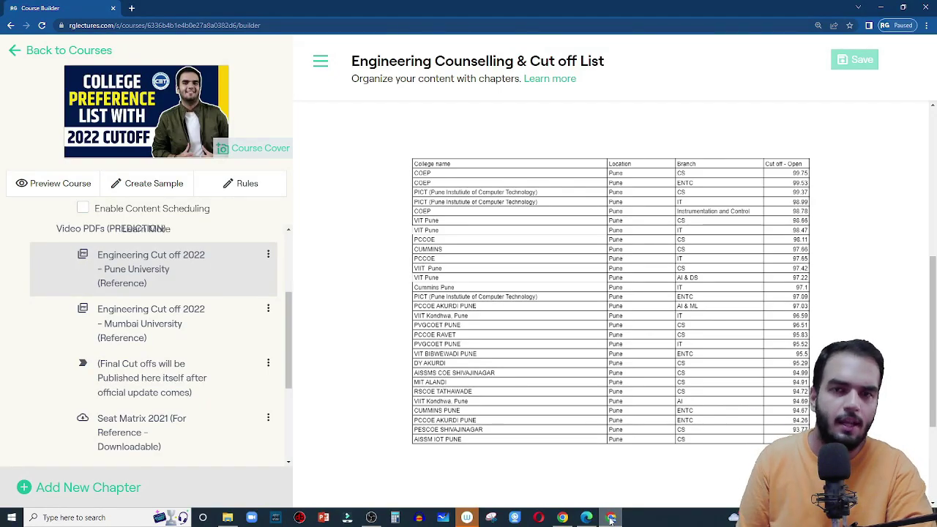
click(611, 518)
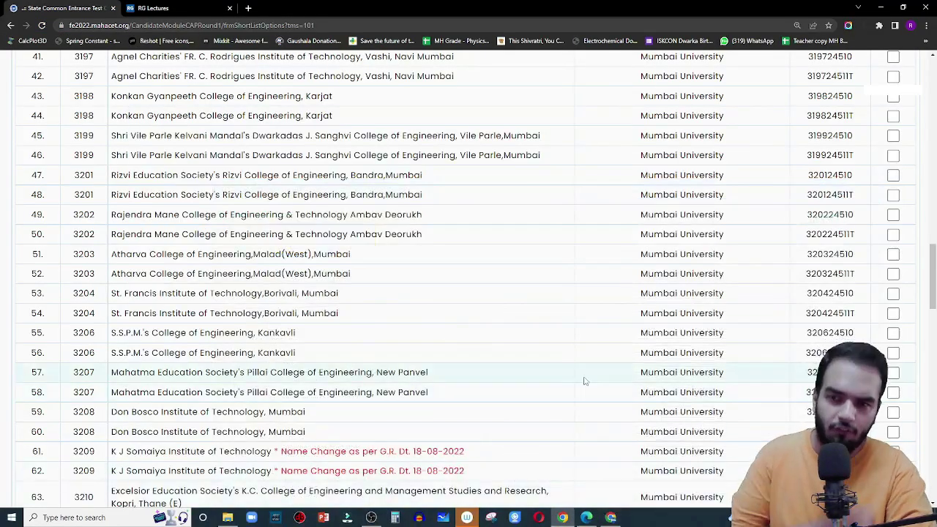
scroll(586, 379, up, 5)
scroll(584, 381, up, 2)
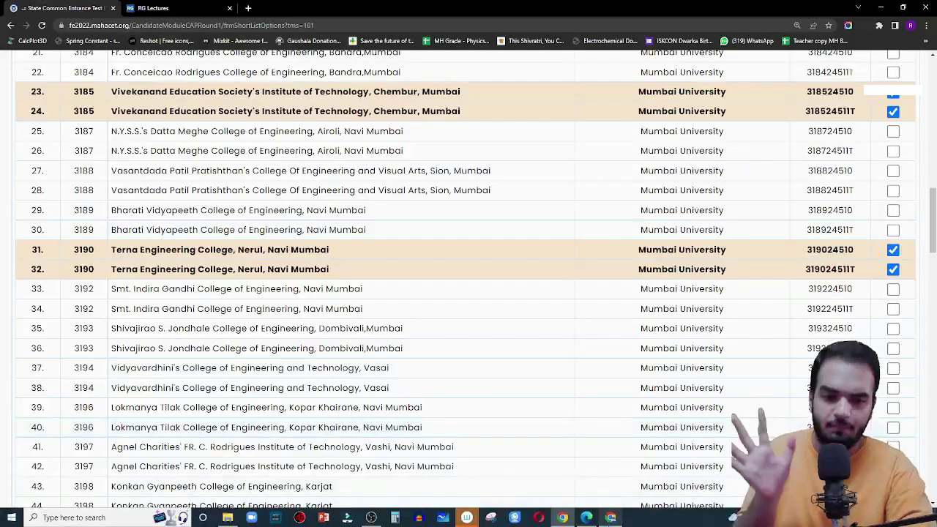
click(611, 518)
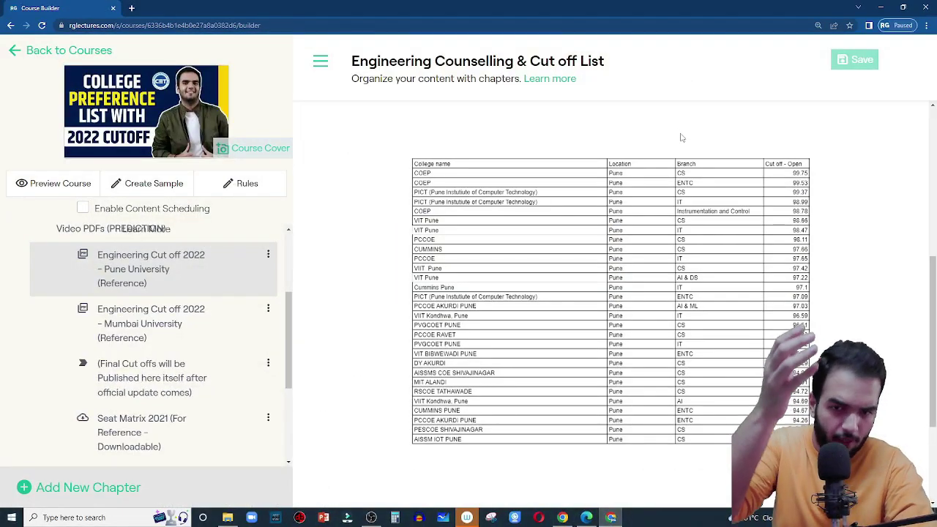
click(611, 517)
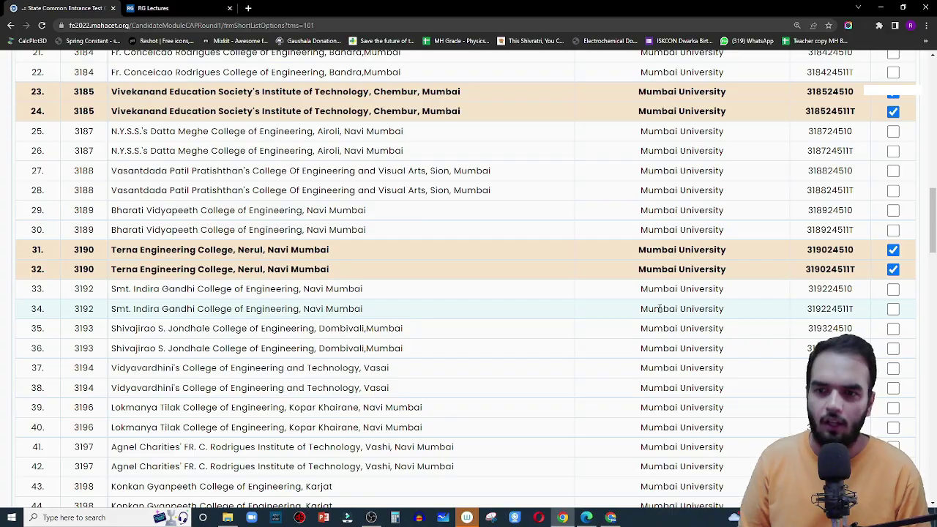
Recheck the selected Computer Engineering options and add them to the shortlist
scroll(660, 309, up, 7)
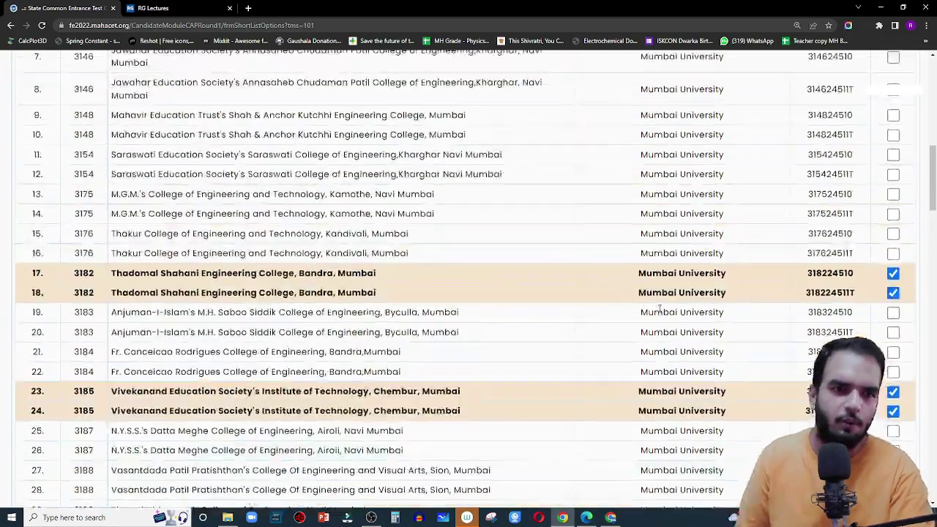
scroll(662, 306, down, 4)
scroll(665, 302, down, 4)
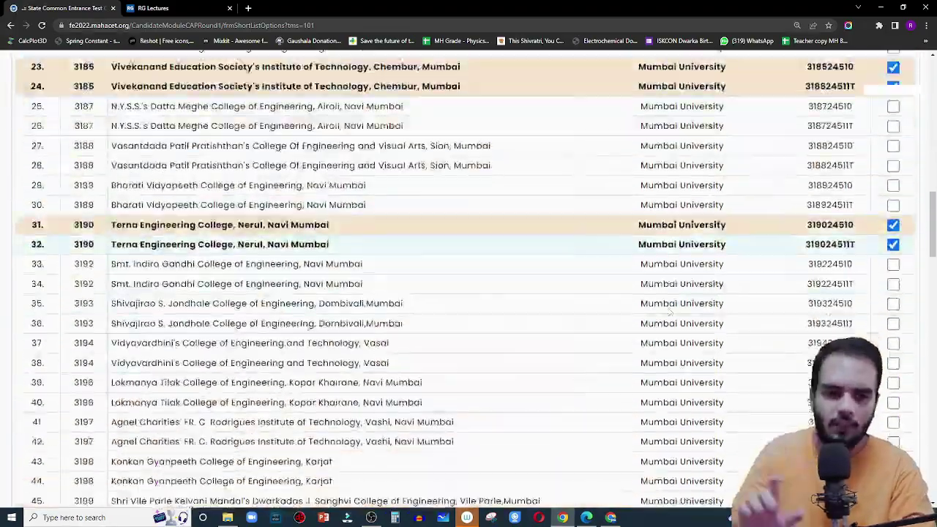
scroll(678, 300, up, 9)
scroll(732, 282, up, 3)
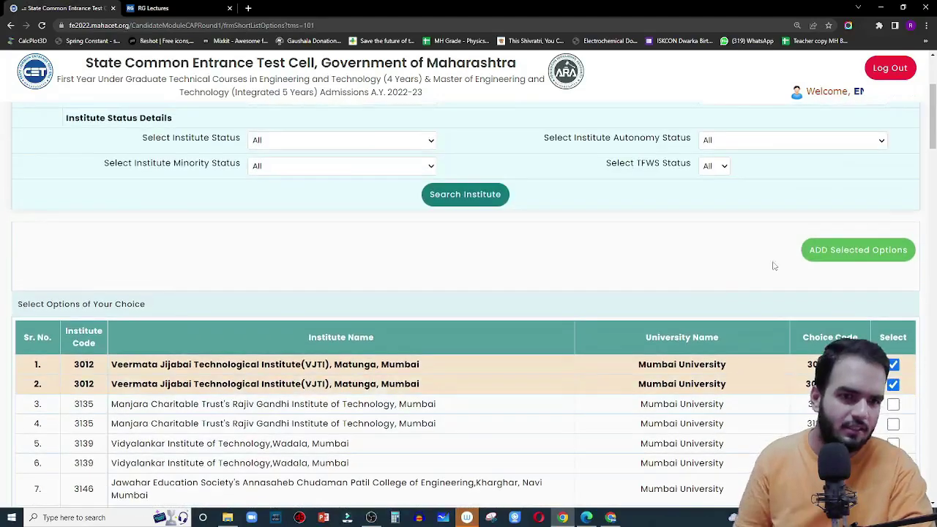
scroll(832, 279, up, 2)
scroll(850, 309, up, 3)
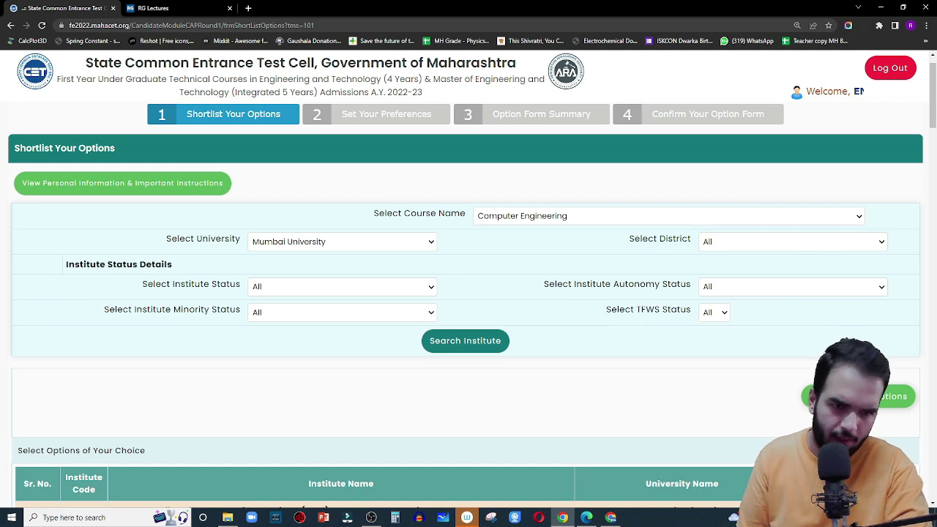
click(854, 397)
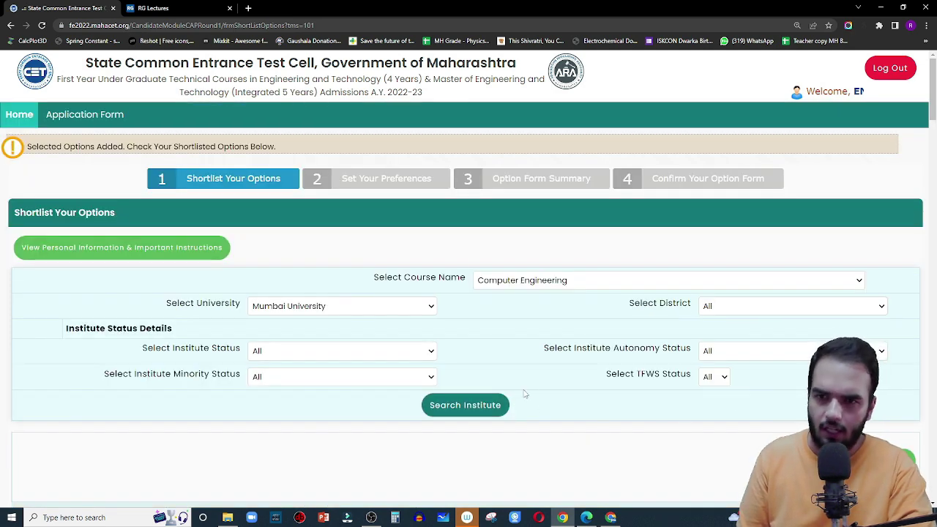
Check which Computer Engineering institutes remain in the list and return to the search filters
scroll(549, 369, down, 4)
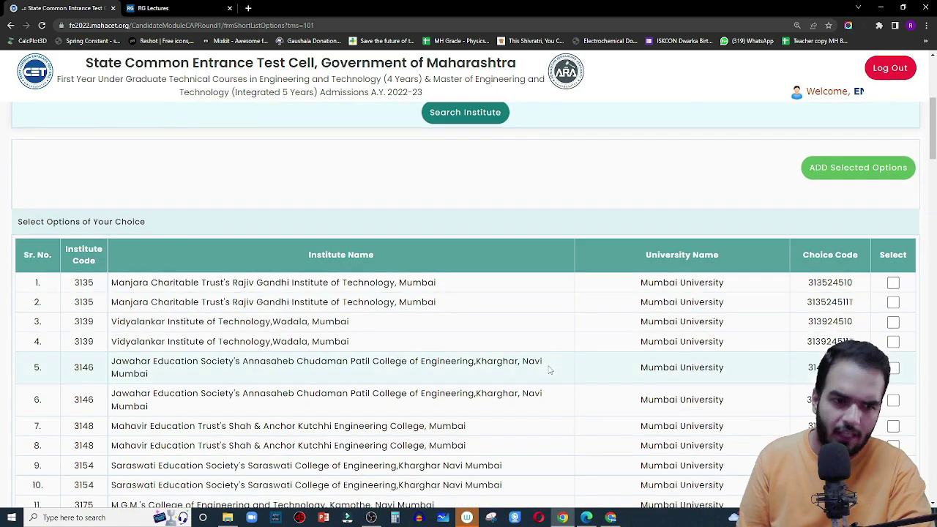
scroll(549, 370, down, 1)
scroll(549, 370, down, 5)
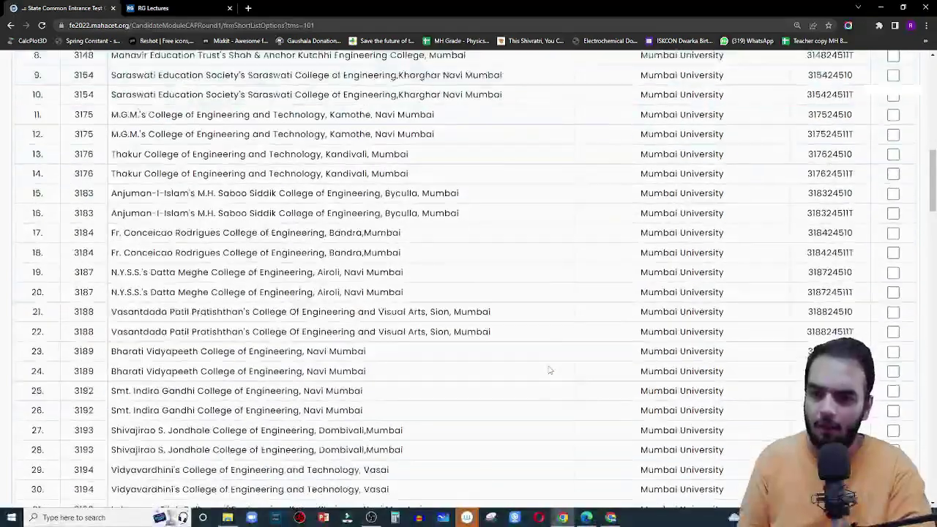
scroll(550, 369, up, 10)
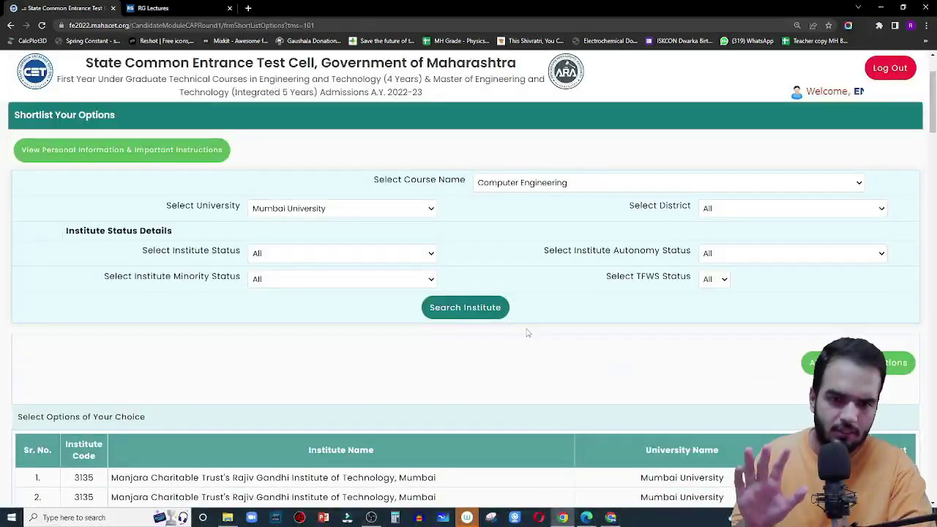
Review the shortlisted Computer Engineering options, save the shortlist and proceed to setting preferences
scroll(527, 334, down, 20)
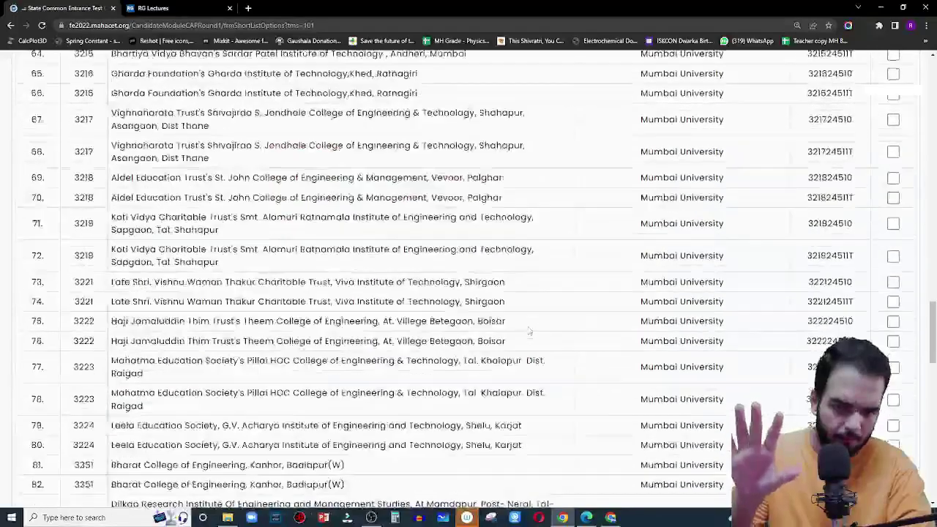
scroll(530, 331, down, 12)
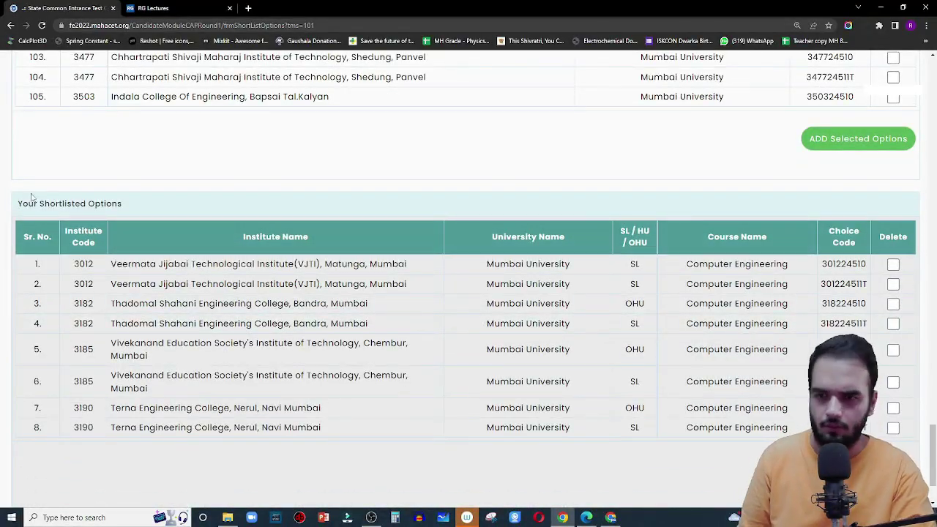
scroll(127, 242, down, 2)
scroll(126, 242, up, 1)
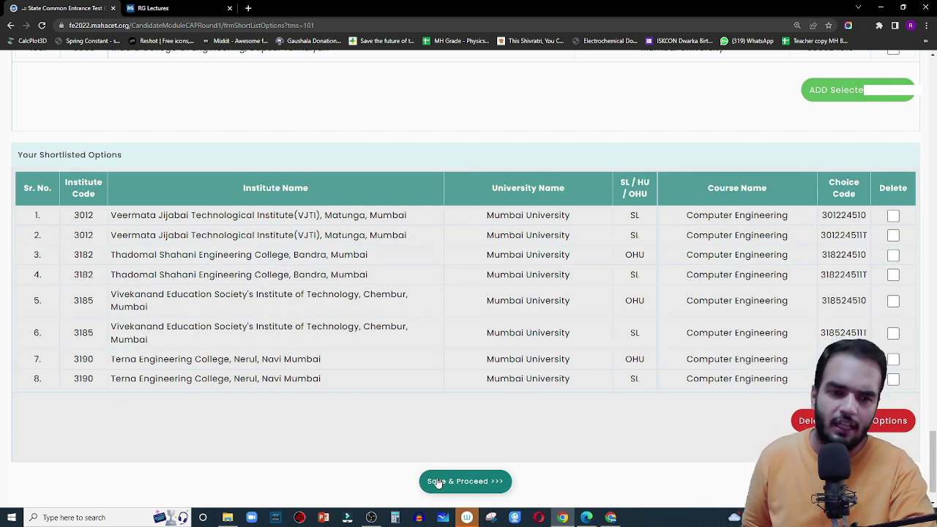
scroll(437, 482, down, 1)
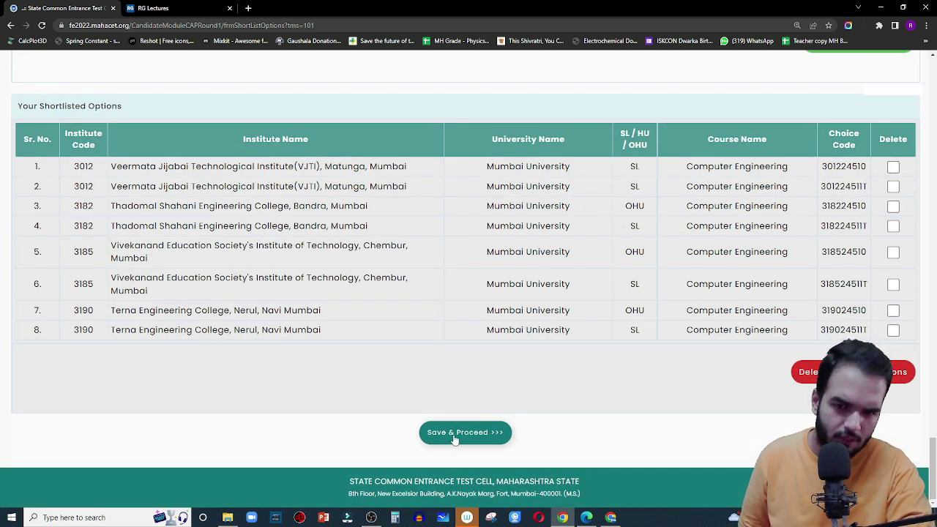
click(454, 433)
Set the VJTI option with choice code 301224511T as preference 1 and 301224510 as preference 2
scroll(414, 337, down, 1)
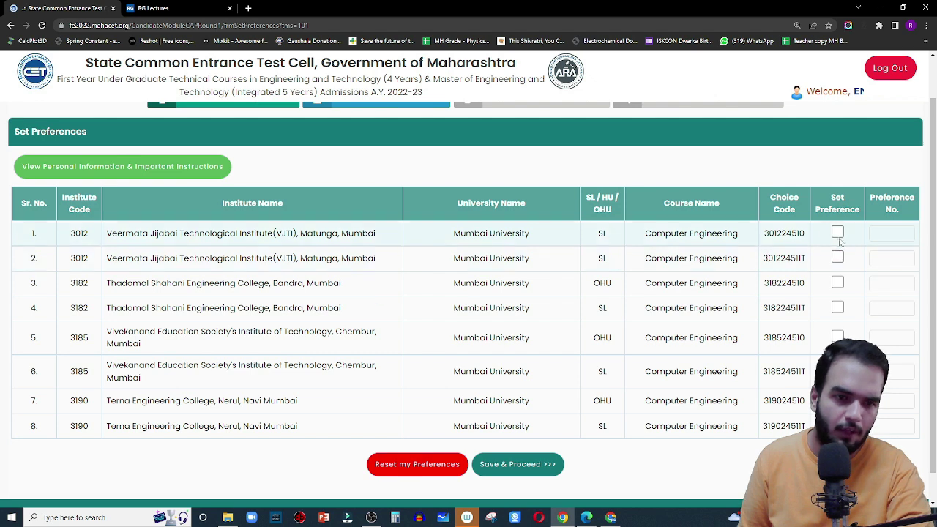
scroll(813, 240, up, 1)
scroll(814, 244, down, 1)
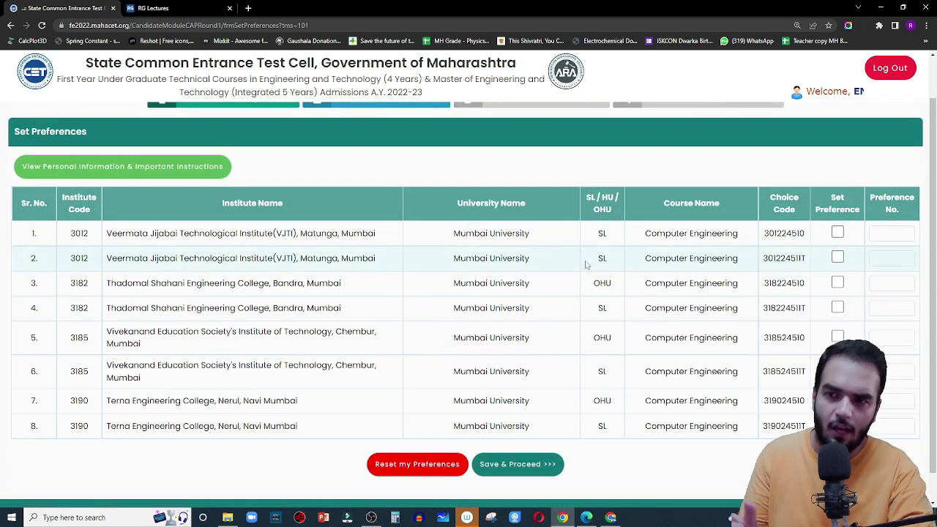
click(838, 232)
click(838, 232)
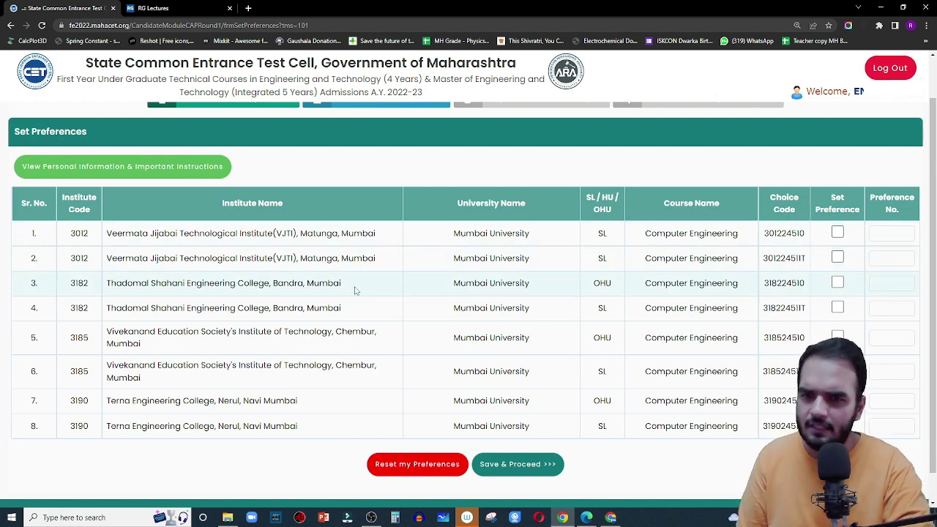
click(838, 257)
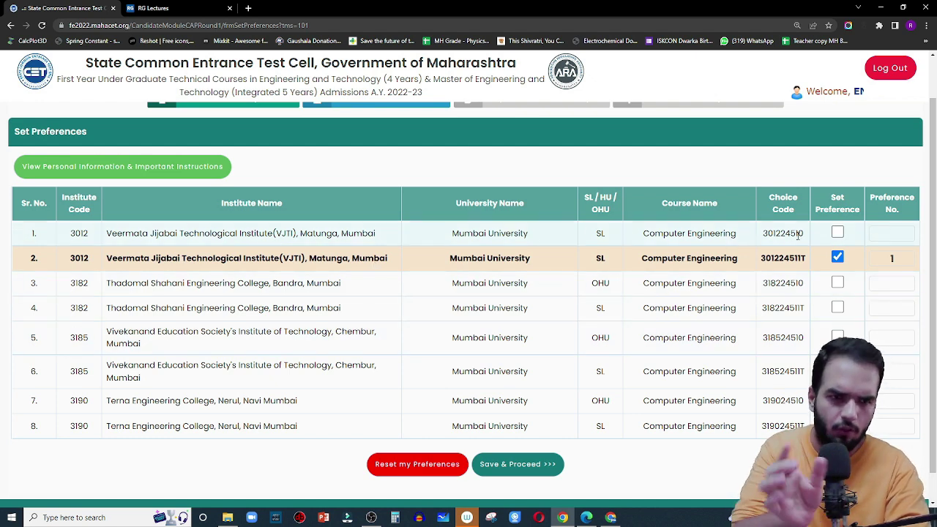
click(838, 232)
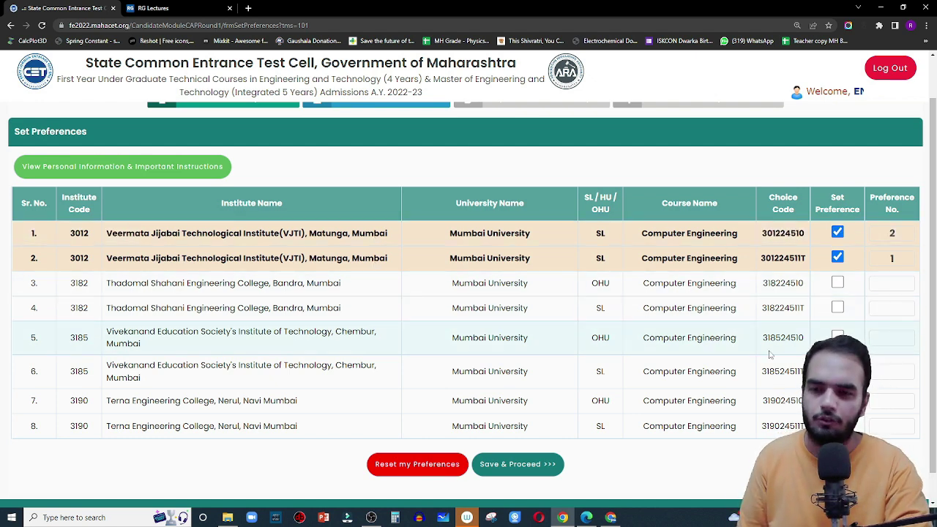
Assign preferences 3 to 8 to choice codes 318524511T, 318224511T, 318524510, 318224510, 319024510 and 319024511T, in that order
click(837, 371)
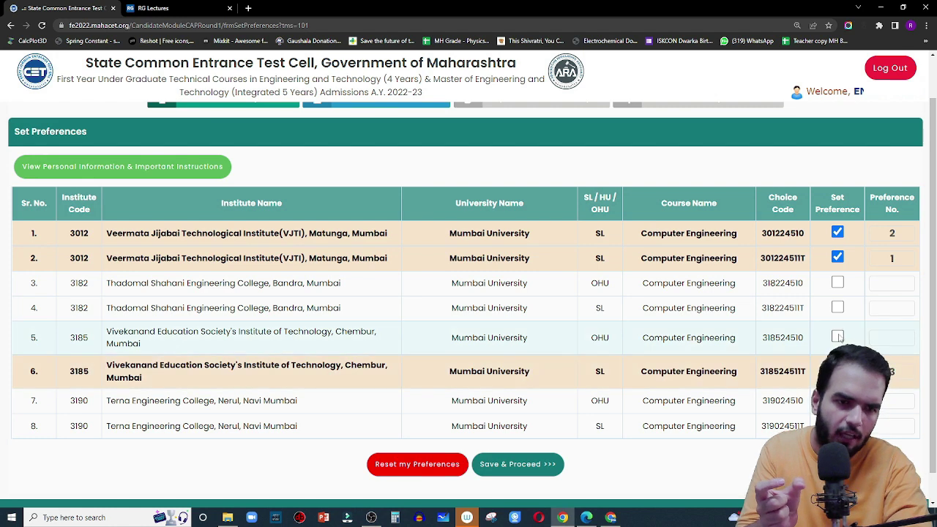
click(838, 307)
click(838, 338)
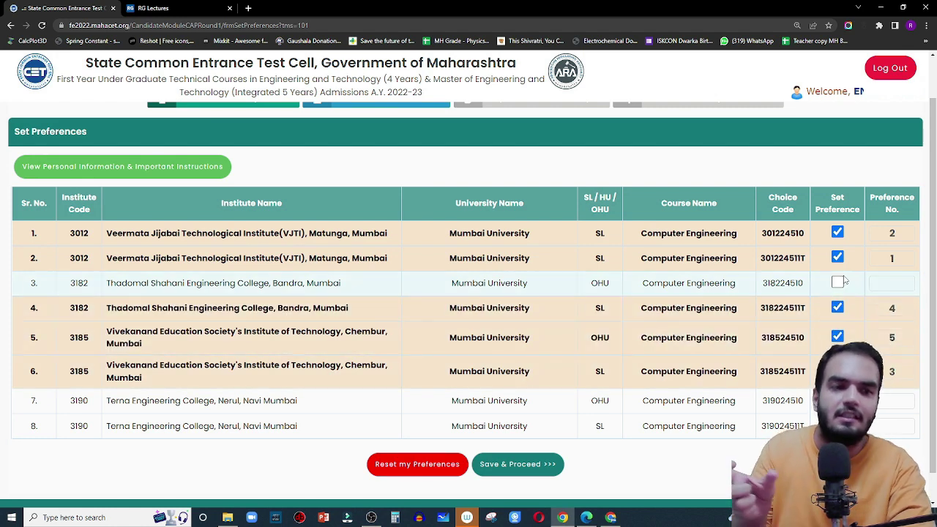
click(838, 283)
click(838, 401)
click(838, 426)
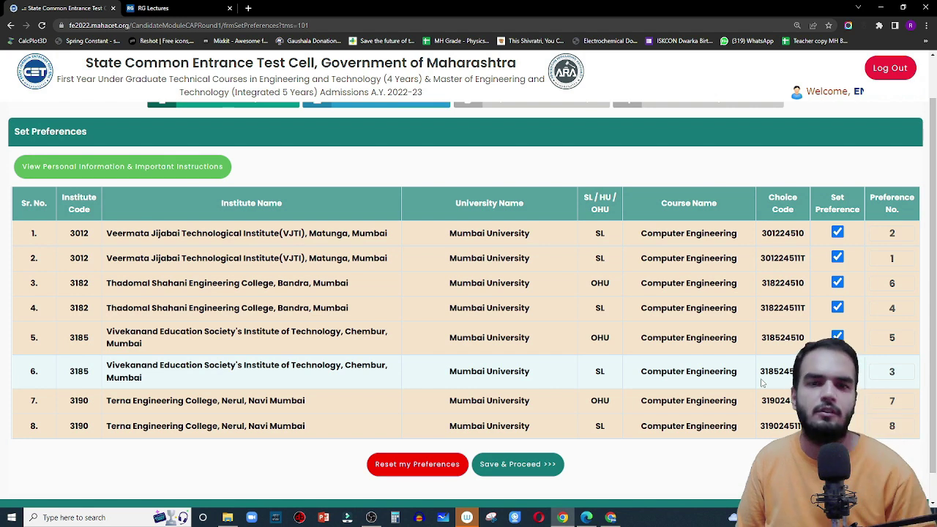
scroll(762, 379, up, 1)
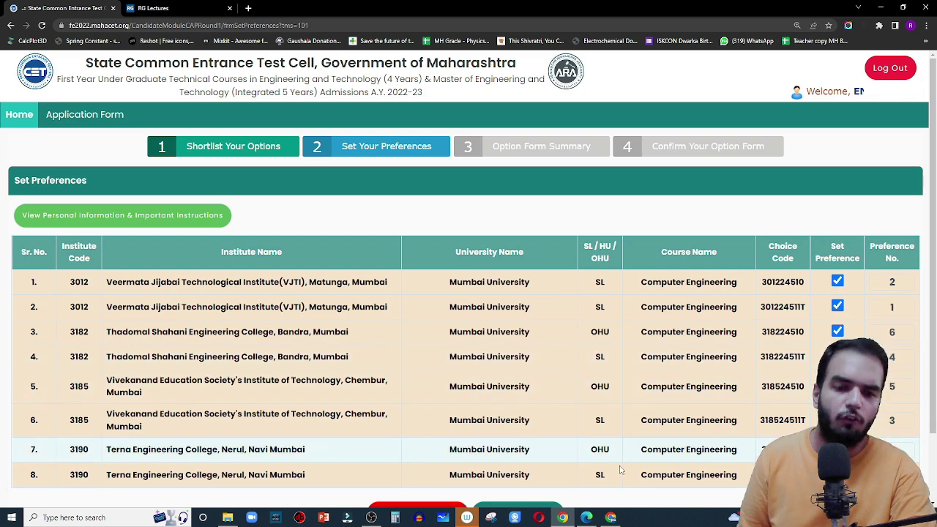
Switch to the seat matrix PDF in Edge and mark the SI, MS, Minority and All India seats for Vivekanand institute's Computer Engineering
click(587, 518)
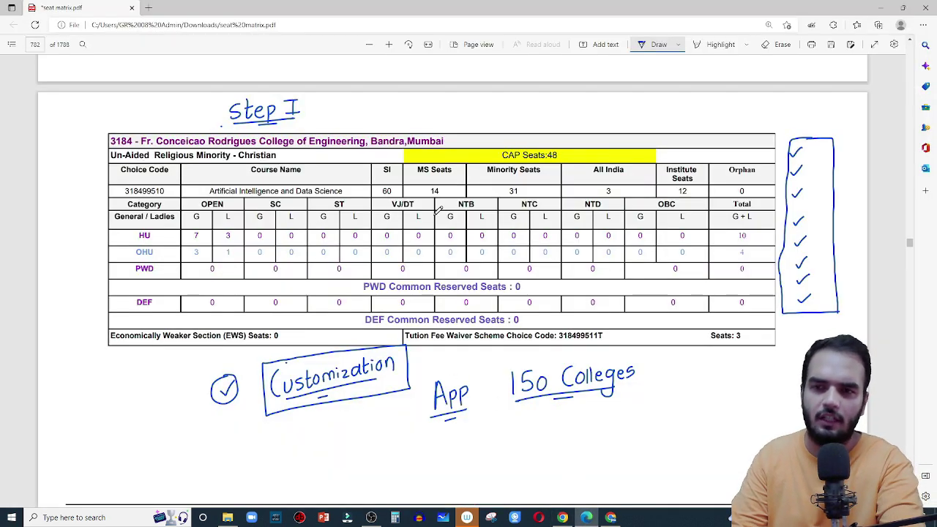
scroll(432, 234, down, 8)
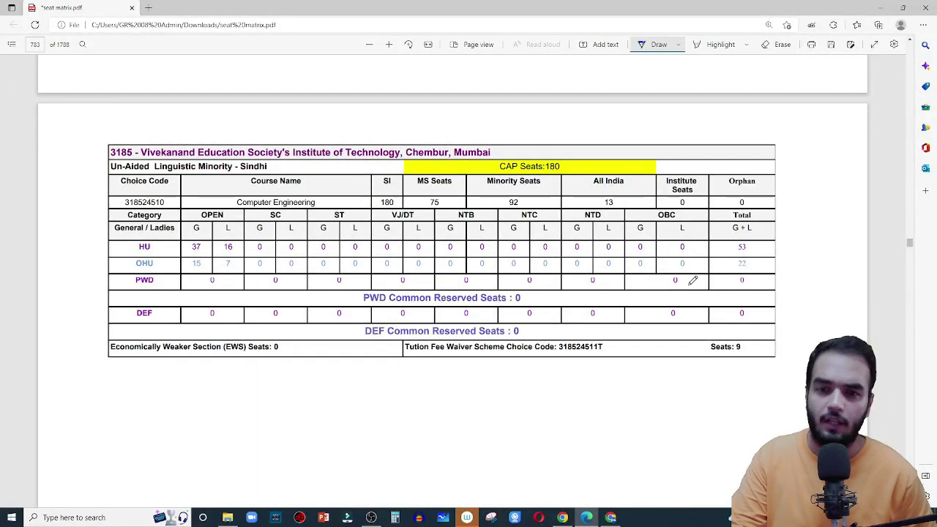
key(ctrl+plus)
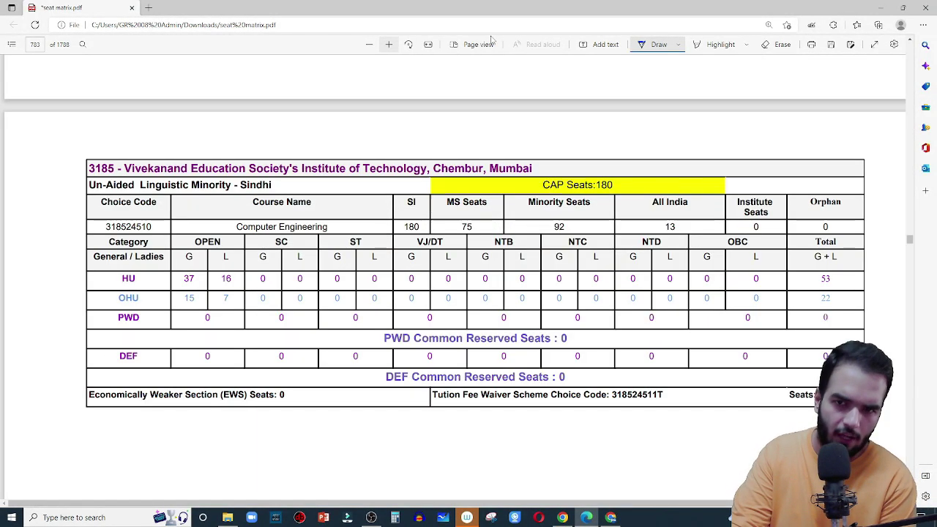
mouse_move(407, 215)
mouse_down()
mouse_move(399, 223)
mouse_move(421, 233)
mouse_move(411, 215)
mouse_up()
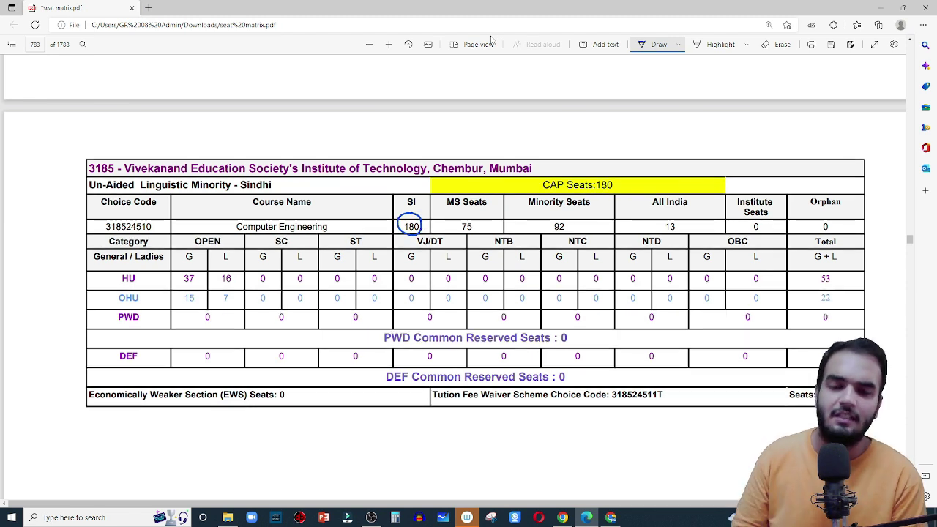
mouse_move(448, 208)
mouse_down()
mouse_move(460, 208)
mouse_move(462, 234)
mouse_move(473, 217)
mouse_up()
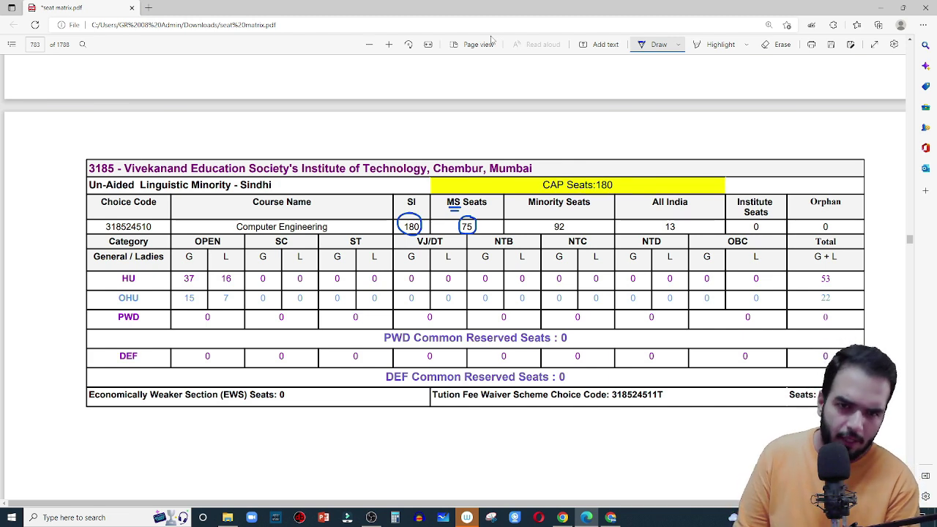
mouse_move(550, 209)
mouse_down()
mouse_move(563, 209)
mouse_move(554, 234)
mouse_move(565, 218)
mouse_up()
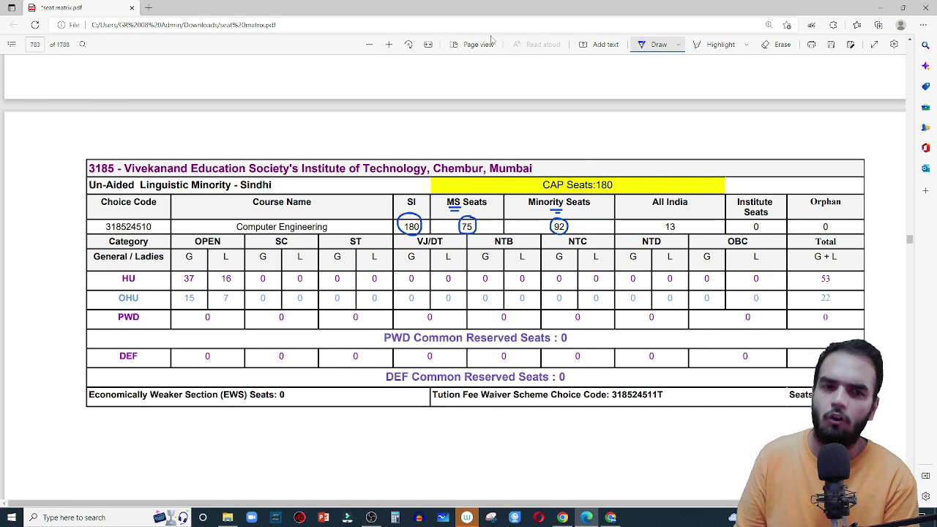
mouse_move(660, 209)
mouse_down()
mouse_move(672, 209)
mouse_move(664, 230)
mouse_move(679, 222)
mouse_move(666, 217)
mouse_up()
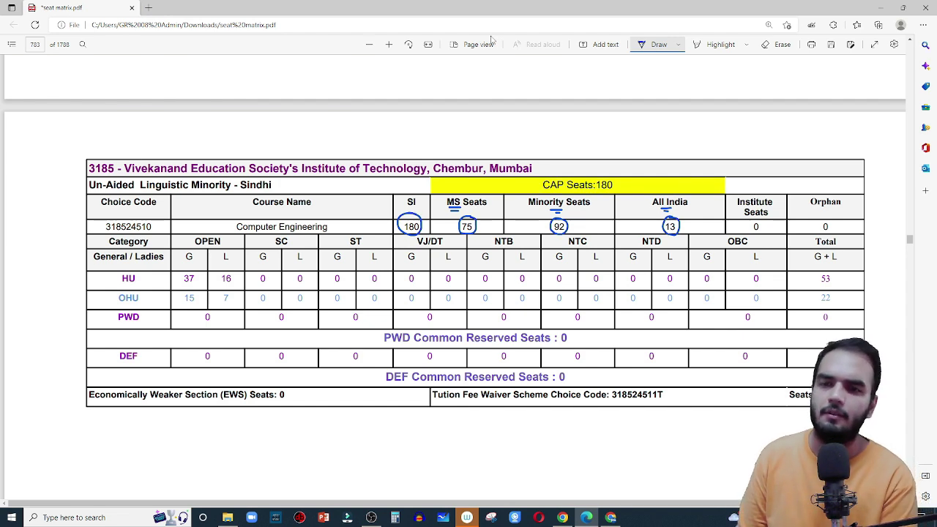
Handwrite the heading "Seat Matrix" above the Vivekanand institute's Computer Engineering table and underline it twice
mouse_move(262, 123)
mouse_down()
mouse_move(246, 148)
mouse_move(369, 144)
mouse_move(379, 129)
mouse_up()
drag(370, 139, 382, 138)
mouse_move(387, 127)
mouse_down()
mouse_move(397, 141)
mouse_move(385, 142)
mouse_up()
drag(262, 151, 378, 149)
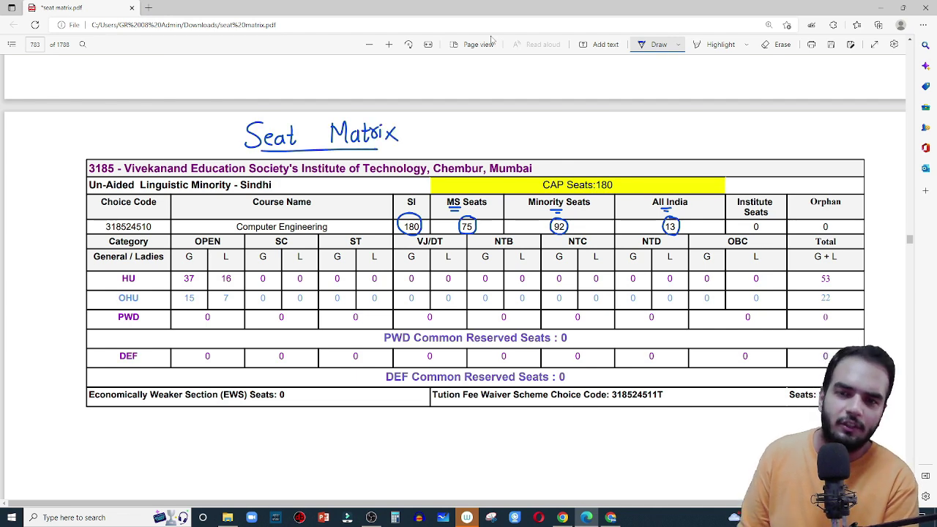
drag(309, 154, 331, 156)
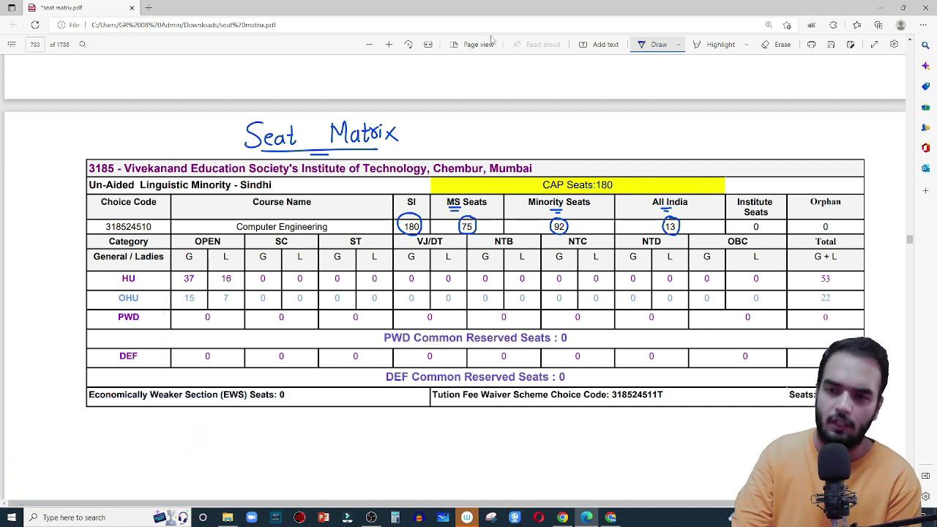
Mark the HU and OHU labels and circle the OPEN General and Ladies seat counts in both rows
drag(121, 285, 137, 285)
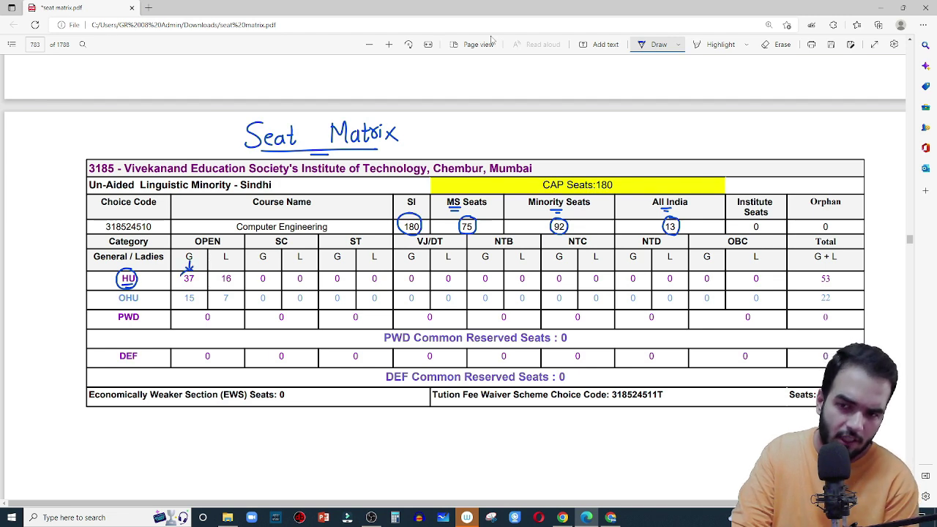
drag(181, 275, 195, 274)
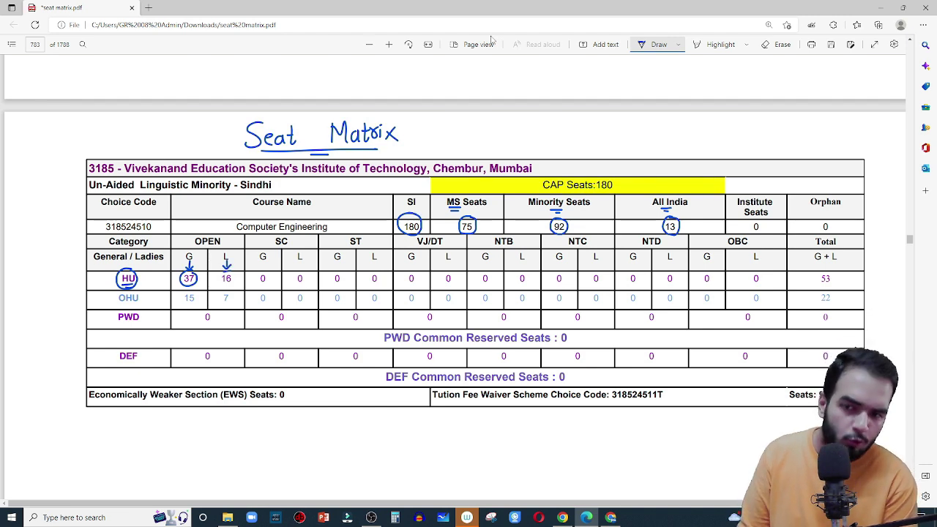
mouse_move(226, 270)
mouse_down()
mouse_move(234, 281)
mouse_move(230, 268)
mouse_up()
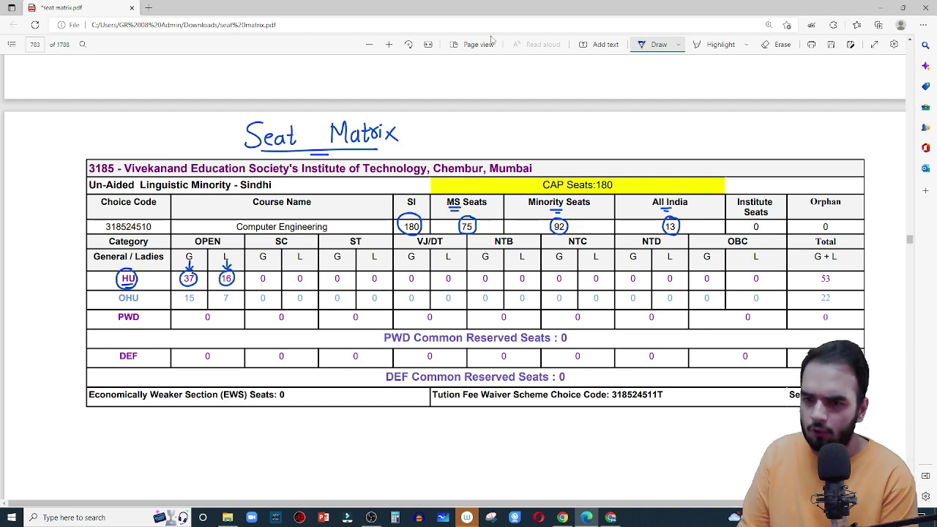
drag(123, 306, 135, 306)
mouse_move(193, 290)
mouse_down()
mouse_move(180, 296)
mouse_move(234, 293)
mouse_up()
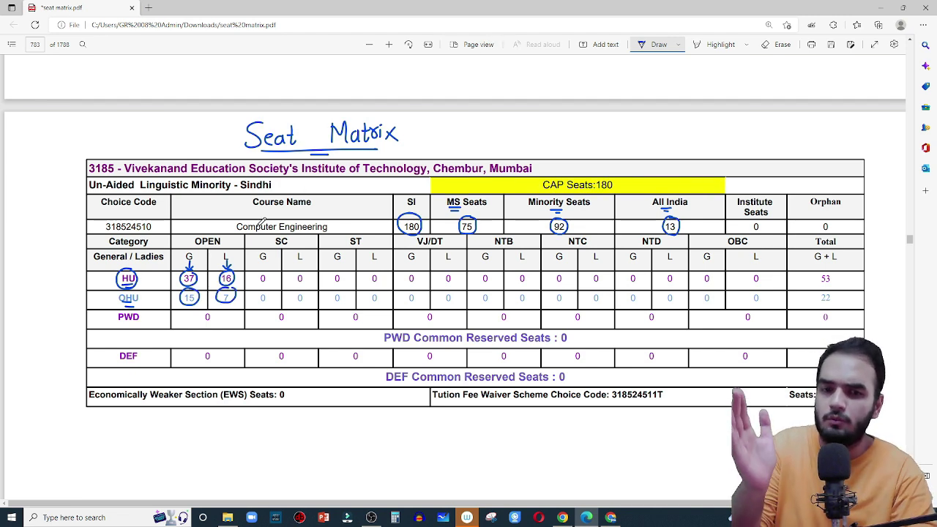
Look through the seat matrix pages of other institutes and courses to compare their category-wise seat distribution
scroll(517, 242, down, 5)
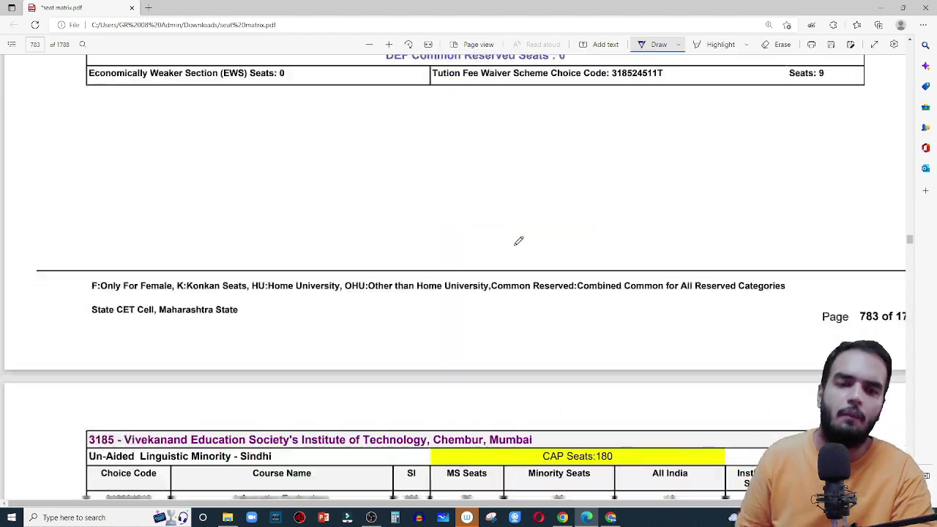
scroll(517, 241, up, 20)
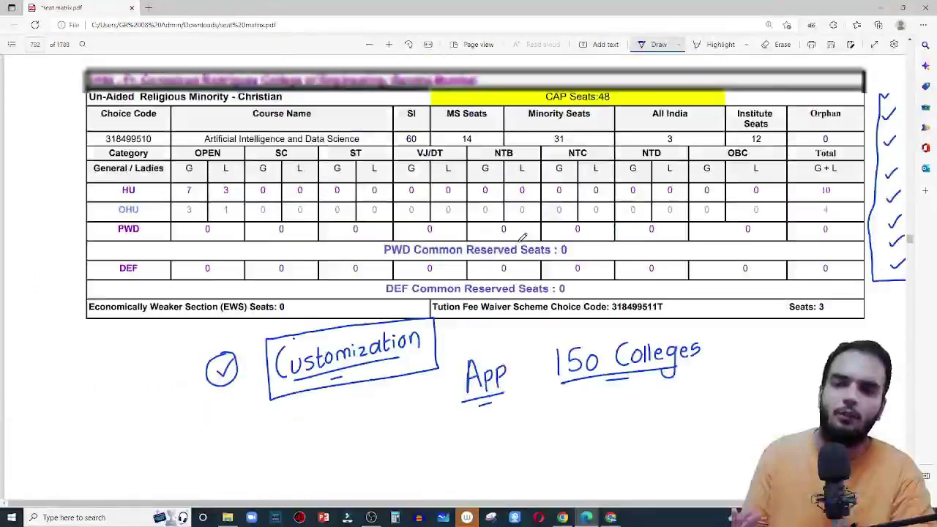
scroll(498, 285, up, 20)
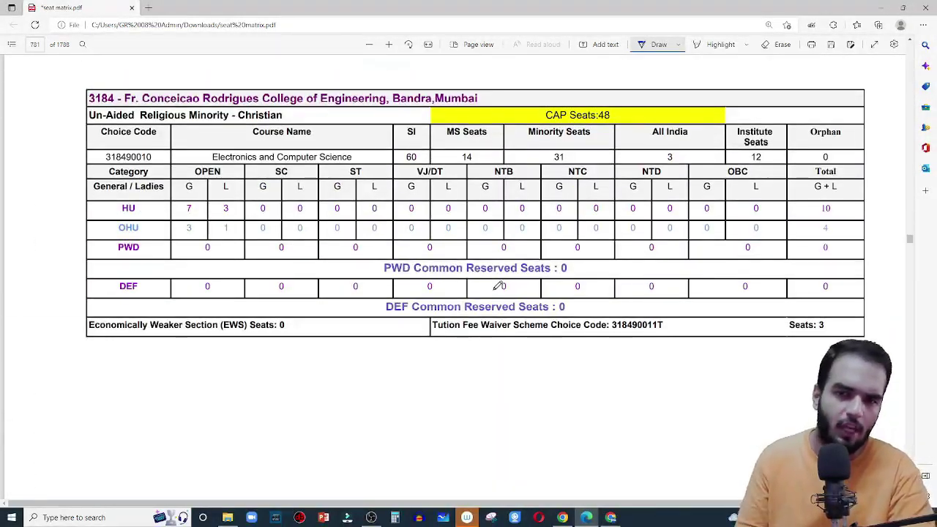
scroll(497, 285, up, 20)
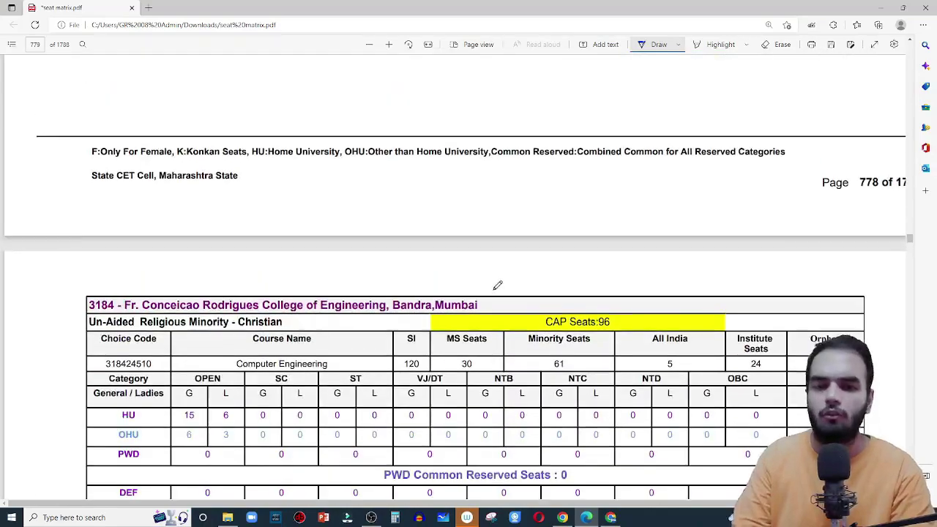
scroll(497, 285, up, 20)
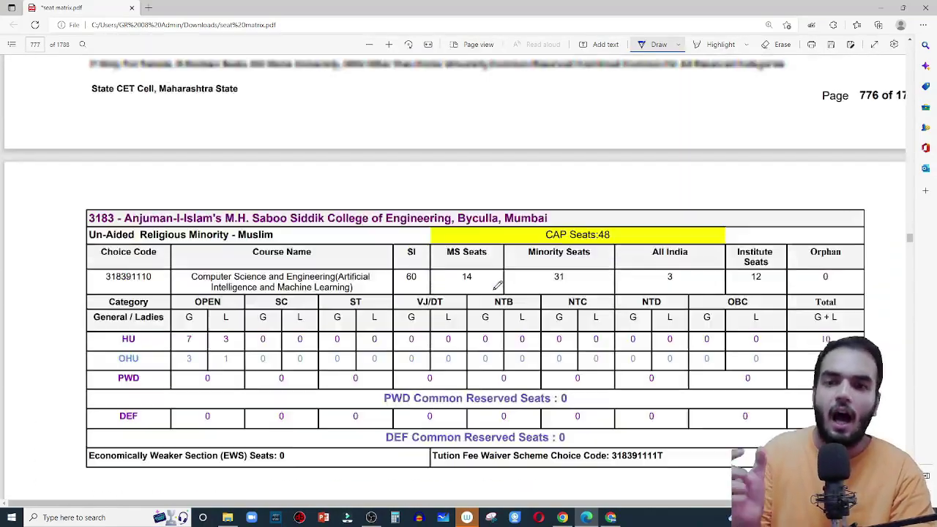
scroll(498, 285, up, 10)
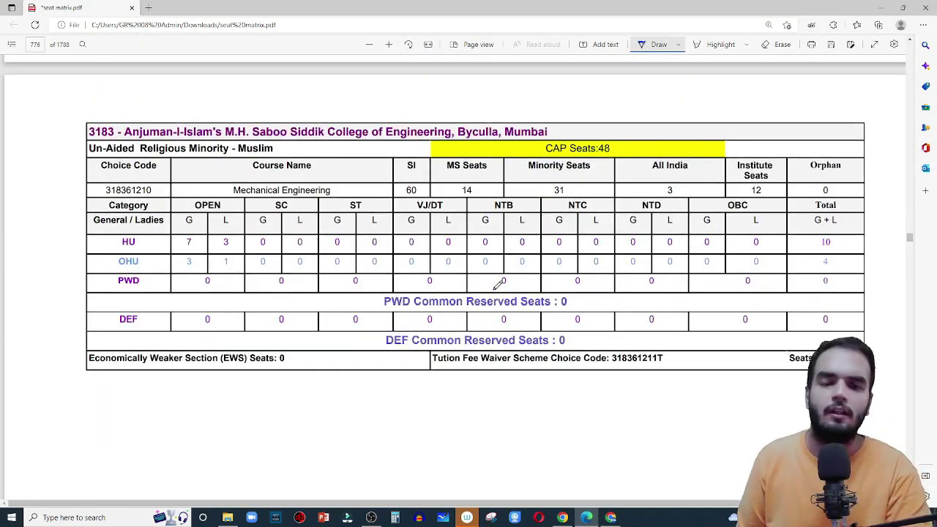
scroll(497, 285, up, 15)
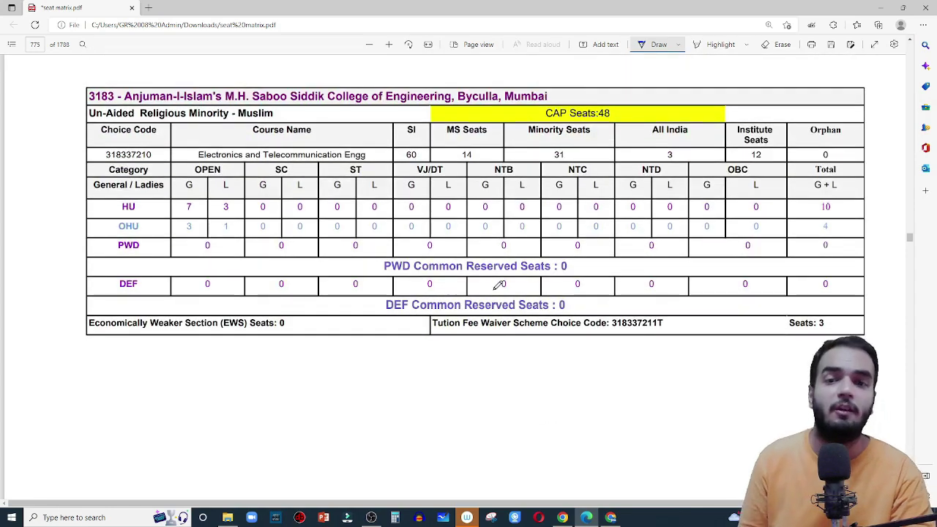
scroll(703, 224, up, 3)
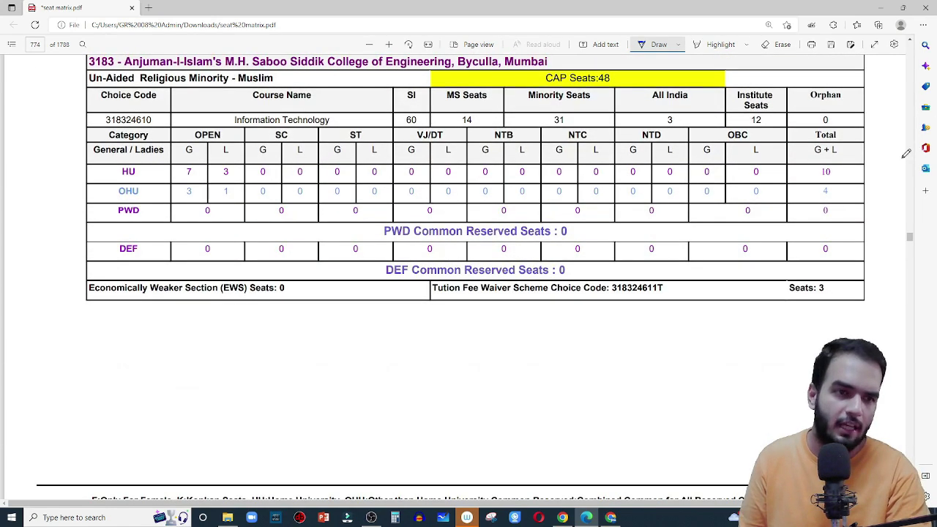
drag(910, 238, 910, 217)
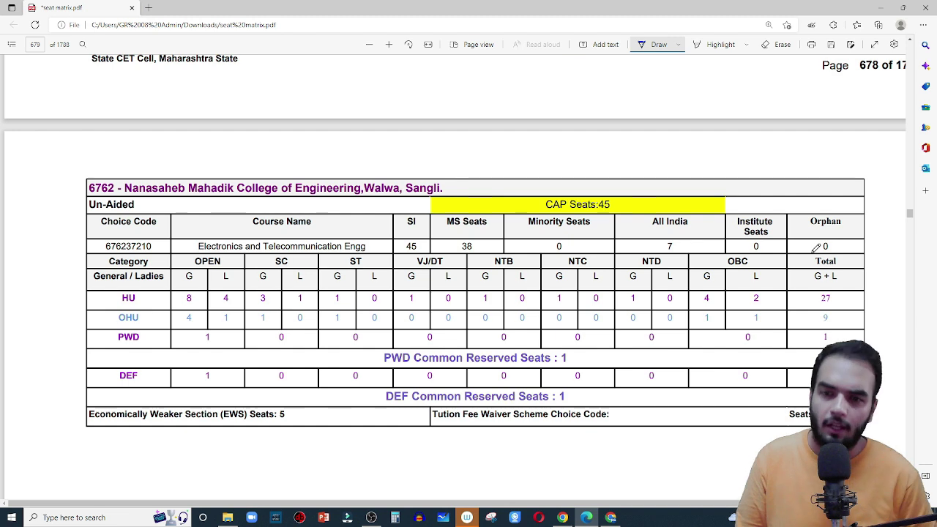
Underline the SC heading in the Nanasaheb Mahadik college table and circle its General and Ladies seat counts in the HU row
mouse_move(276, 268)
mouse_down()
mouse_move(287, 267)
mouse_move(262, 307)
mouse_move(265, 290)
mouse_move(304, 293)
mouse_move(271, 308)
mouse_up()
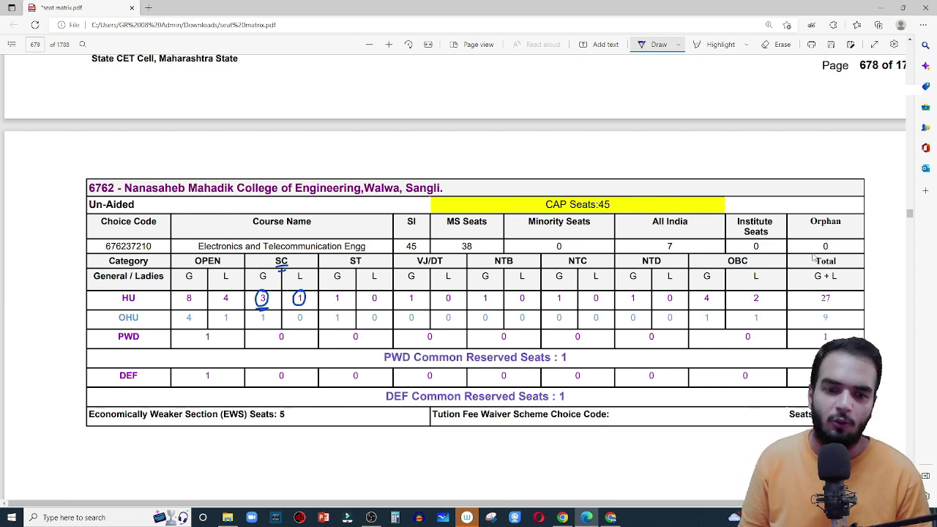
Switch to the option form in Chrome and review the ranked list of institutes on the Set Preferences page
click(563, 518)
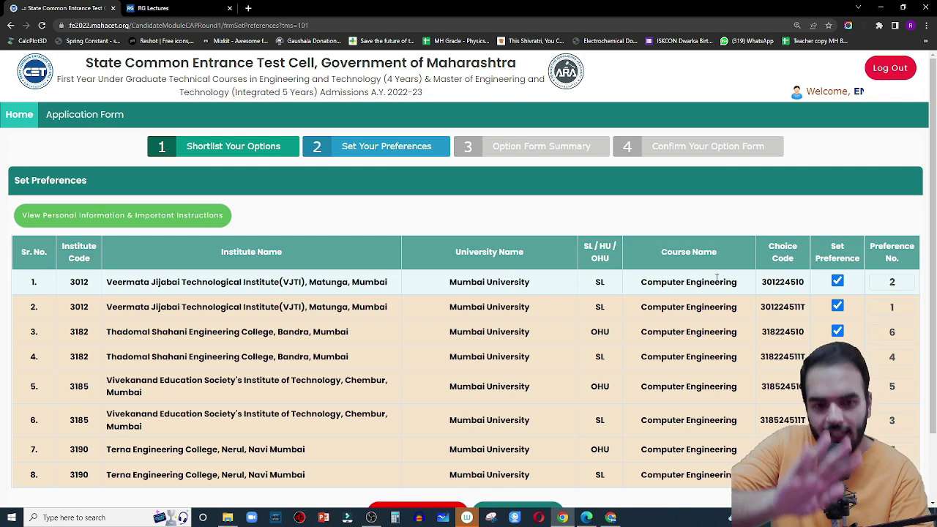
scroll(615, 293, down, 1)
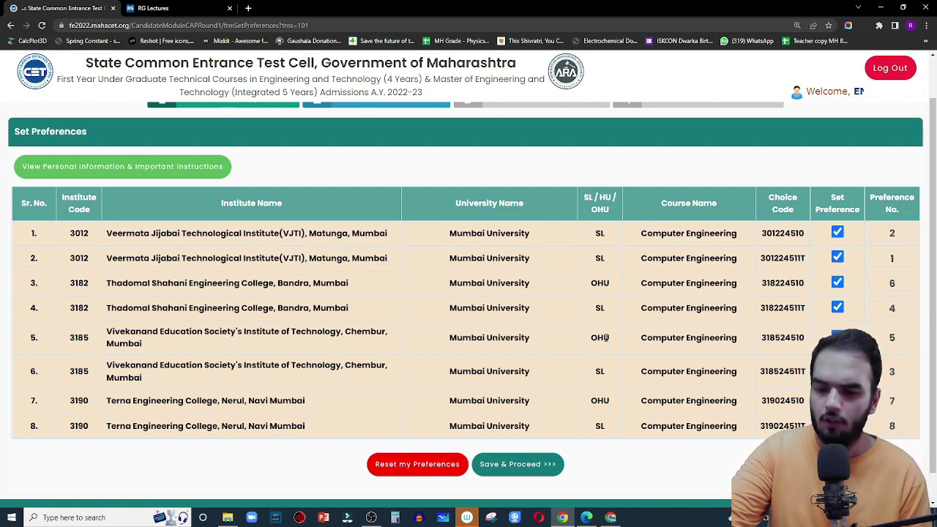
Return to the seat matrix PDF in Edge and handwrite "90%ile" below the table with an arrow to a boxed "100 College"
click(585, 513)
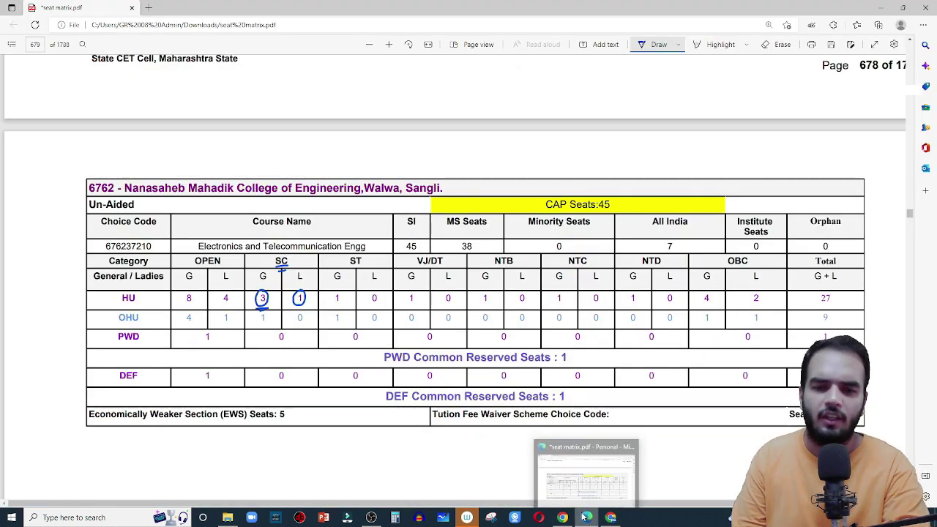
scroll(729, 398, down, 1)
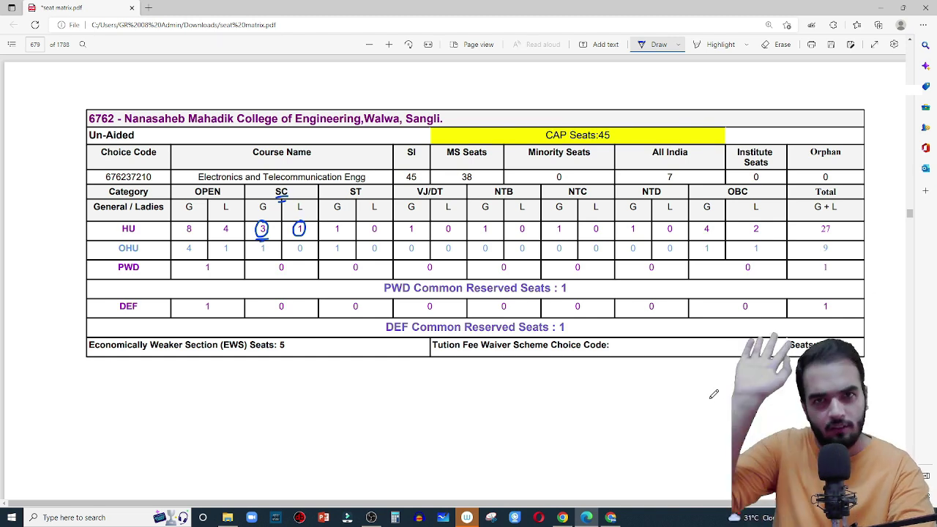
scroll(714, 394, down, 3)
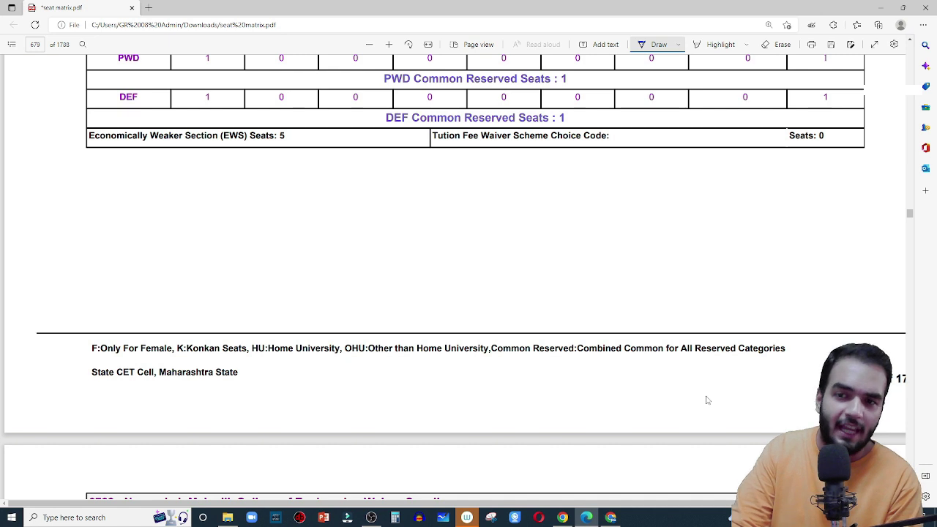
mouse_move(251, 217)
mouse_down()
mouse_move(247, 245)
mouse_move(263, 224)
mouse_move(279, 224)
mouse_move(283, 246)
mouse_up()
drag(299, 224, 307, 235)
mouse_move(314, 223)
mouse_down()
mouse_move(314, 238)
mouse_move(323, 238)
mouse_up()
mouse_move(328, 231)
mouse_down()
mouse_move(332, 238)
mouse_move(394, 196)
mouse_move(392, 207)
mouse_up()
mouse_move(412, 176)
mouse_down()
mouse_move(413, 208)
mouse_move(424, 186)
mouse_move(488, 197)
mouse_move(492, 186)
mouse_up()
drag(499, 175, 506, 195)
mouse_move(512, 189)
mouse_down()
mouse_move(520, 213)
mouse_move(553, 189)
mouse_up()
mouse_move(431, 157)
mouse_down()
mouse_move(402, 159)
mouse_move(467, 221)
mouse_move(562, 151)
mouse_move(433, 156)
mouse_up()
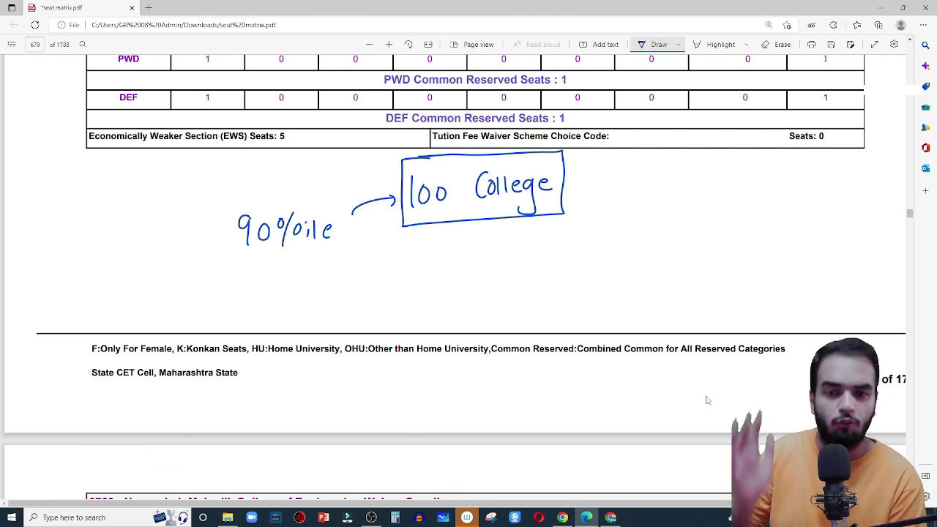
Handwrite "300 College" below the boxed "100 College" note and draw a box around it
mouse_move(418, 267)
mouse_down()
mouse_move(417, 292)
mouse_move(459, 275)
mouse_move(491, 290)
mouse_up()
drag(504, 272, 509, 287)
mouse_move(518, 264)
mouse_down()
mouse_move(517, 283)
mouse_move(535, 282)
mouse_up()
drag(545, 269, 548, 268)
drag(556, 276, 567, 283)
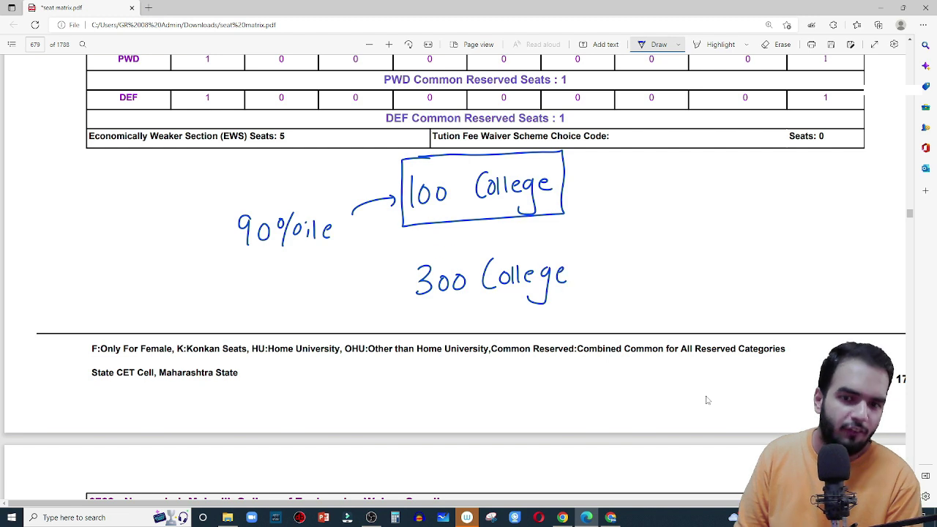
mouse_move(463, 249)
mouse_down()
mouse_move(438, 311)
mouse_move(574, 245)
mouse_move(447, 251)
mouse_up()
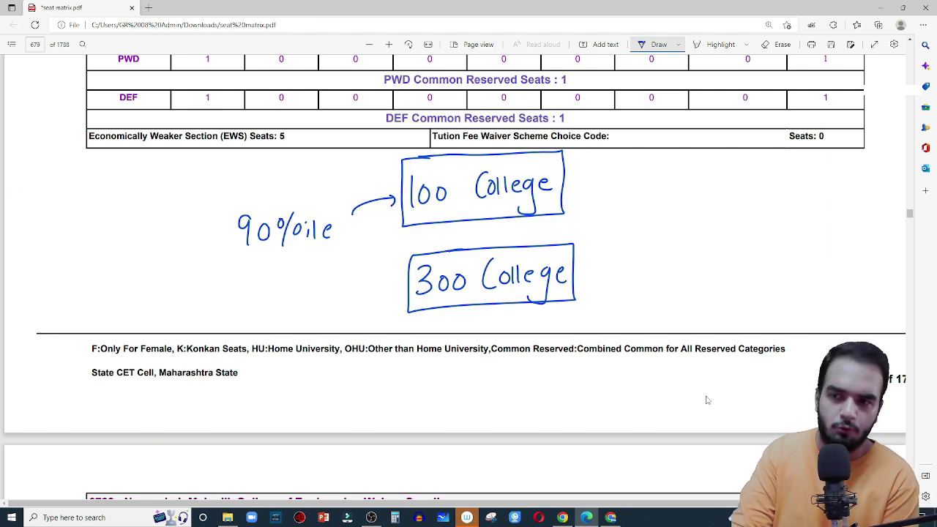
Handwrite "Neet" near the page's left margin and underline it twice
mouse_move(16, 208)
mouse_down()
mouse_move(33, 177)
mouse_move(60, 193)
mouse_up()
drag(64, 170, 67, 192)
drag(16, 210, 68, 193)
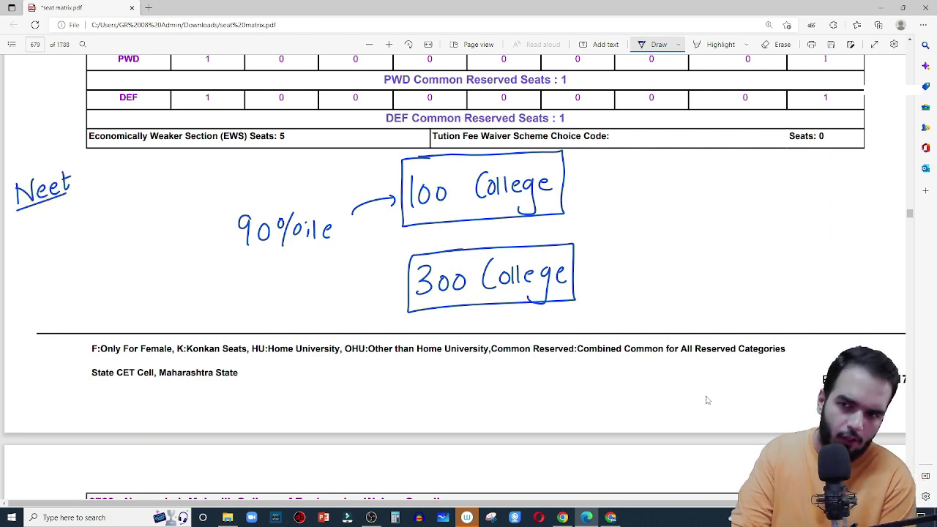
Draw a boxed list numbered 1 to 7 with ticks beside "Neet", and extend it with a winding line crossed by a short dash
mouse_move(140, 170)
mouse_down()
mouse_move(107, 238)
mouse_move(190, 265)
mouse_move(190, 167)
mouse_move(133, 170)
mouse_move(120, 191)
mouse_move(118, 244)
mouse_up()
drag(113, 251, 117, 283)
mouse_move(134, 184)
mouse_down()
mouse_move(149, 176)
mouse_move(154, 230)
mouse_up()
mouse_move(135, 253)
mouse_down()
mouse_move(152, 244)
mouse_move(152, 269)
mouse_up()
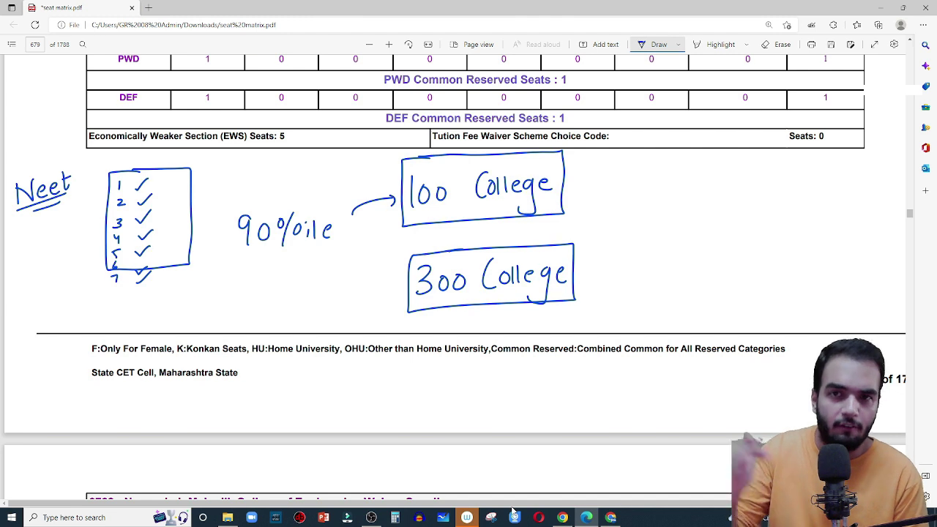
mouse_move(115, 285)
mouse_down()
mouse_move(139, 344)
mouse_move(180, 271)
mouse_move(243, 345)
mouse_up()
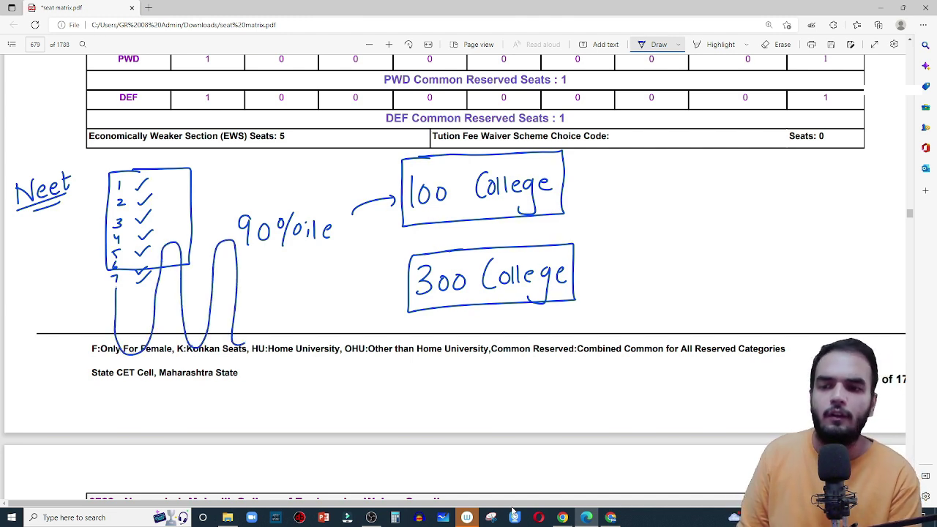
drag(110, 311, 123, 311)
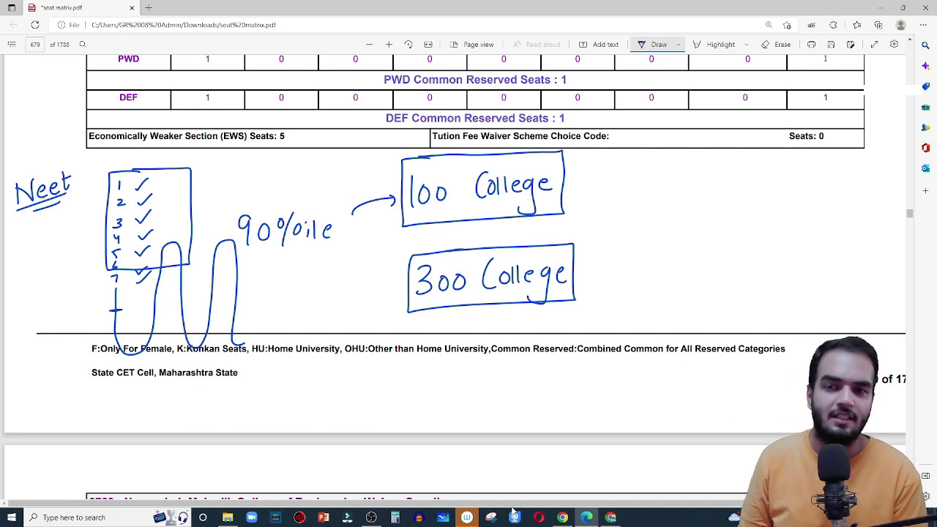
Handwrite "150" beside the "100 College" box, underline it twice, and add a circled "25" to its right
drag(632, 176, 634, 215)
mouse_move(668, 174)
mouse_down()
mouse_move(642, 213)
mouse_move(686, 181)
mouse_up()
drag(605, 227, 716, 214)
drag(607, 236, 692, 229)
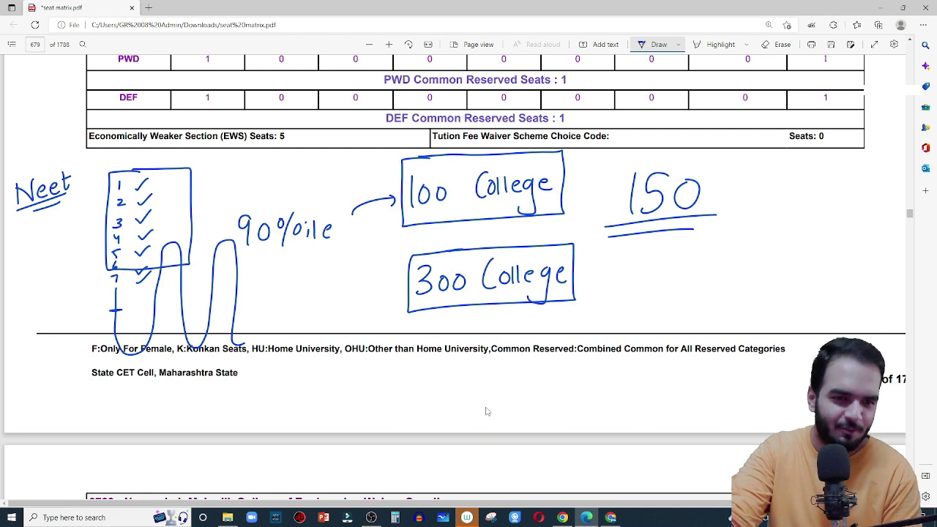
mouse_move(793, 175)
mouse_down()
mouse_move(816, 196)
mouse_move(827, 160)
mouse_up()
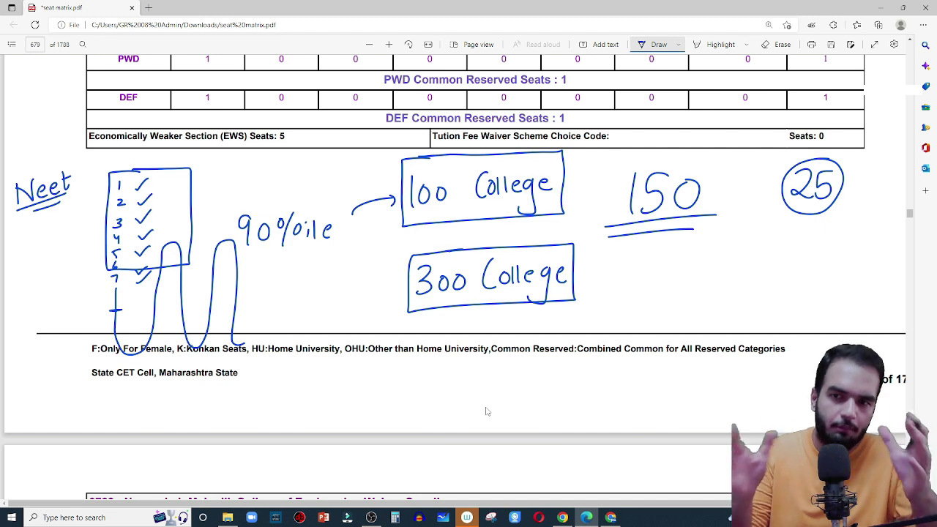
Draw a small upright box below "150" and fill its first row with a circled 1 and a tick
mouse_move(626, 253)
mouse_down()
mouse_move(601, 326)
mouse_move(651, 308)
mouse_move(646, 247)
mouse_move(619, 254)
mouse_up()
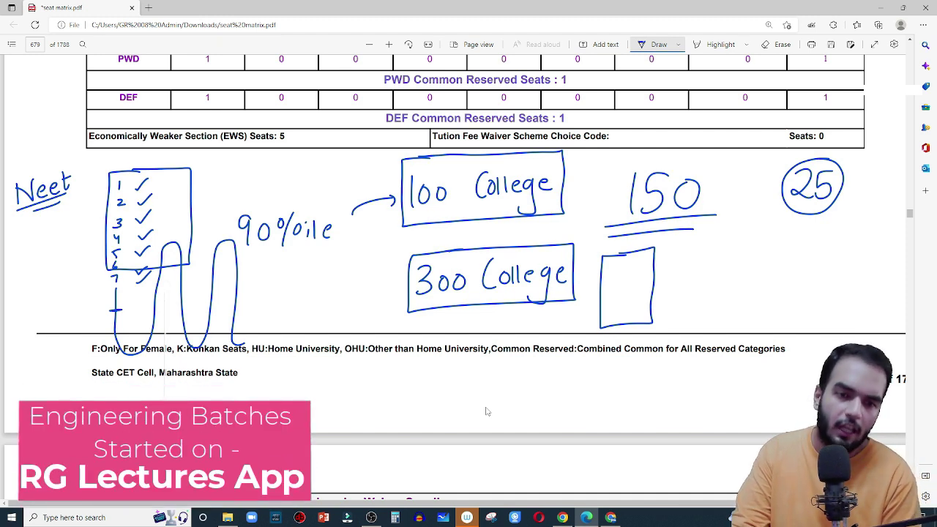
mouse_move(601, 270)
mouse_down()
mouse_move(655, 266)
mouse_move(610, 259)
mouse_move(632, 257)
mouse_up()
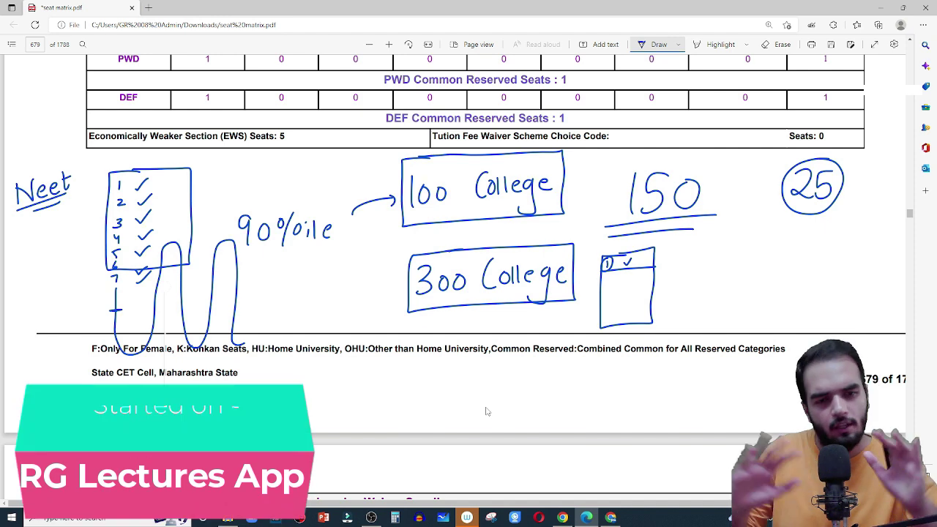